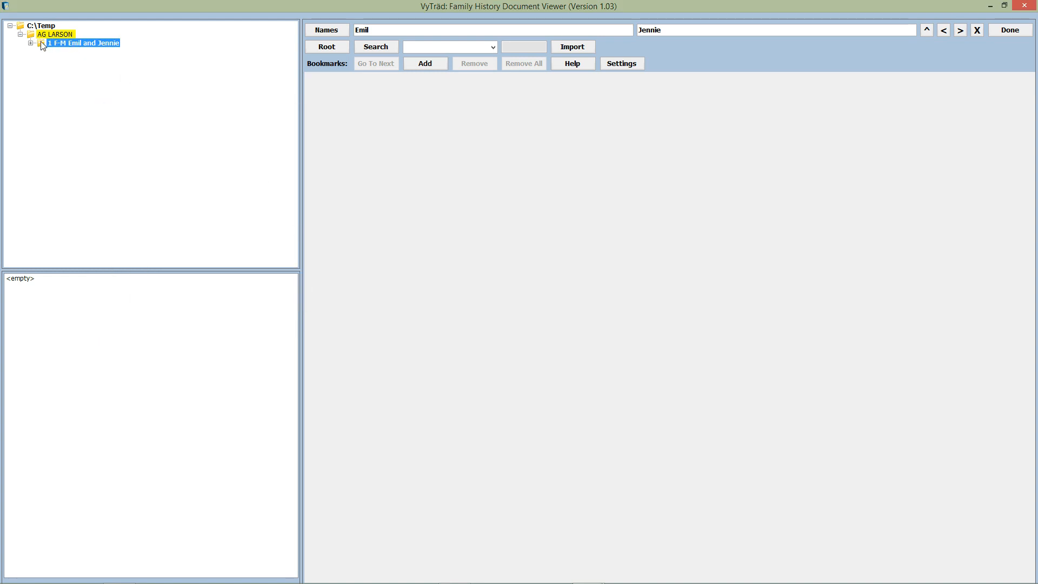
# Add the mother's parents to the 1 F-M couple, entering the father's and mother's first names
pyautogui.click(31, 44)
pyautogui.rightClick(93, 44)
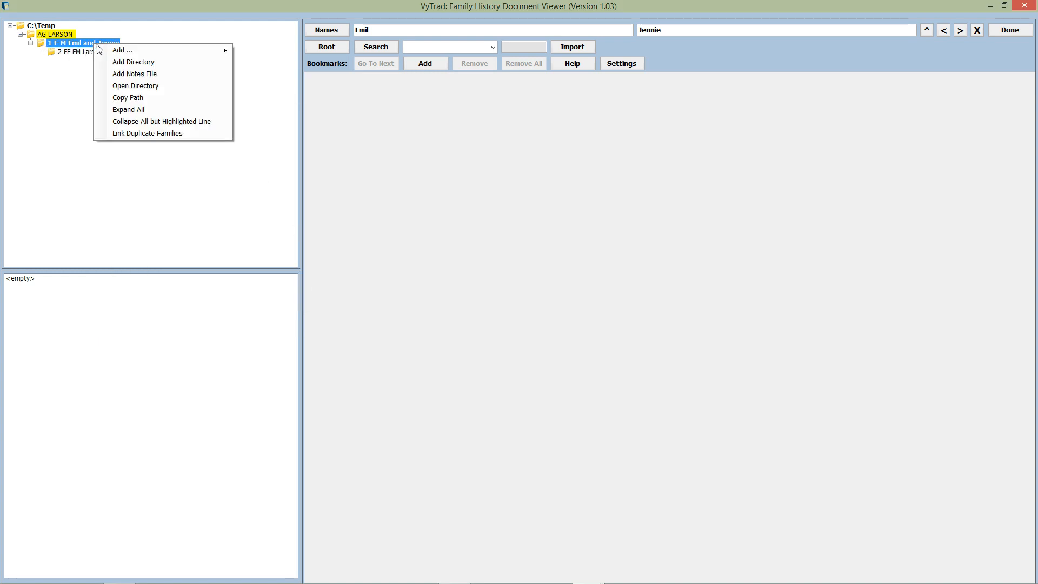
pyautogui.moveTo(112, 50)
pyautogui.click(267, 50)
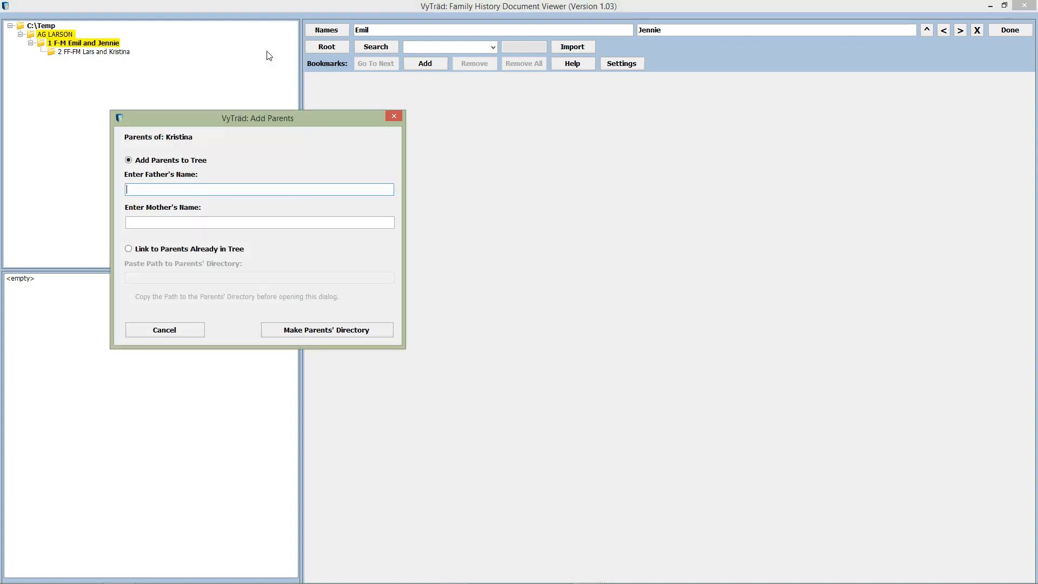
pyautogui.write('Gustaf')
pyautogui.press('Tab')
pyautogui.write('Karolina')
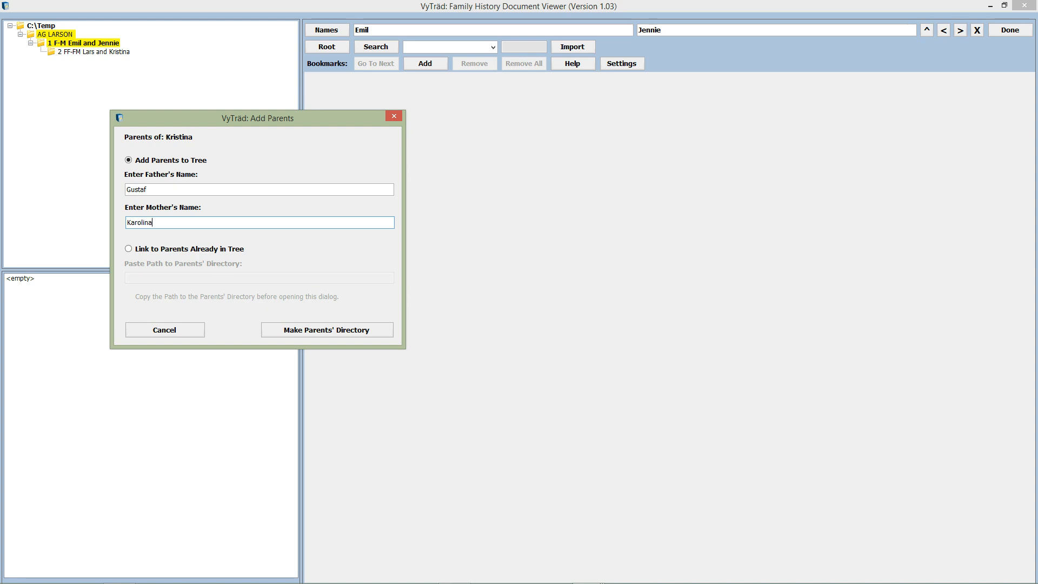
pyautogui.click(346, 334)
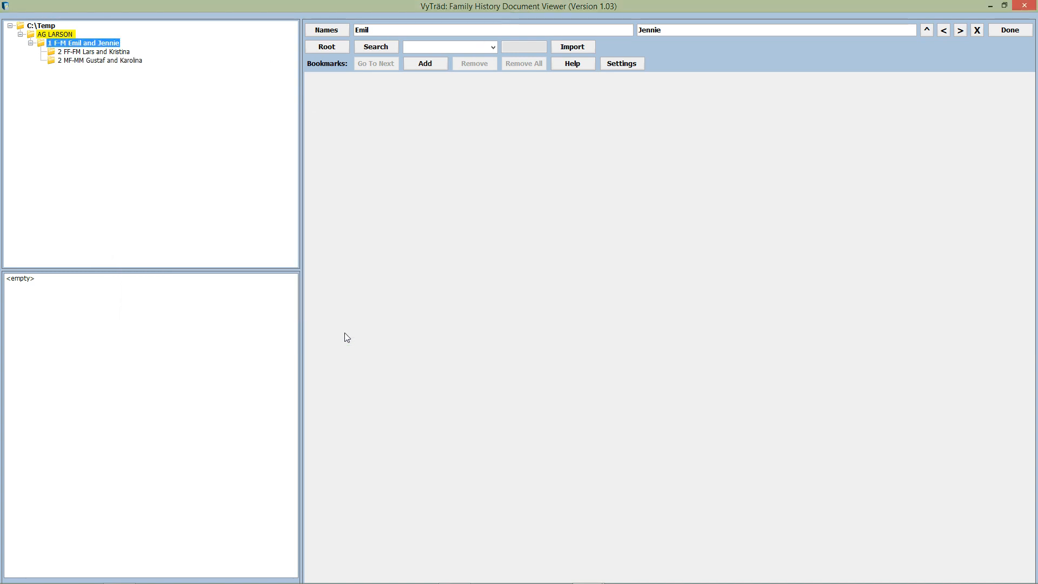
# Add a son to the 2 FF-FM couple, entering the son's first name
pyautogui.click(103, 52)
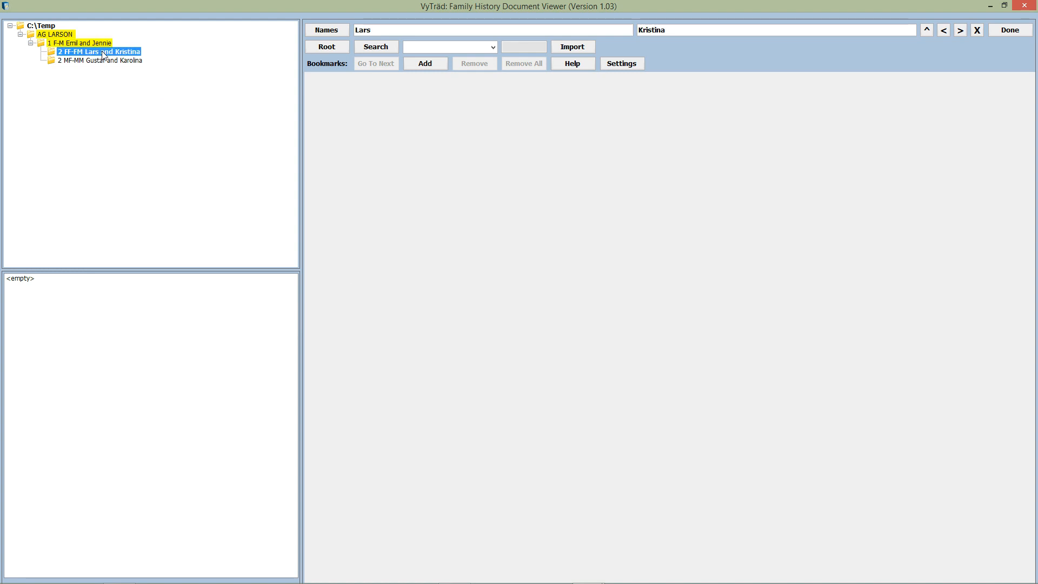
pyautogui.rightClick(102, 52)
pyautogui.moveTo(156, 59)
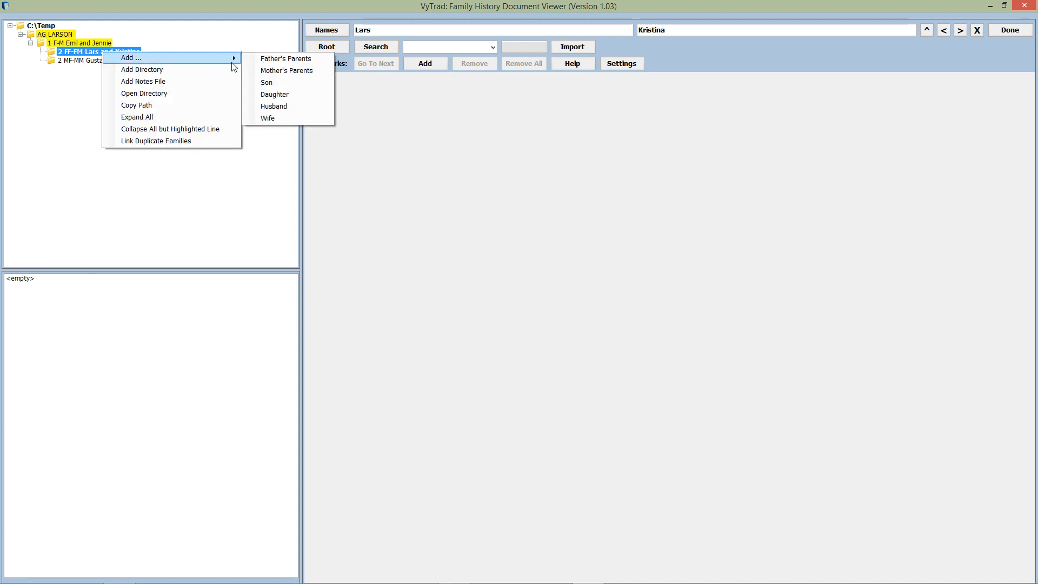
pyautogui.click(279, 83)
pyautogui.write('Gus')
pyautogui.click(602, 277)
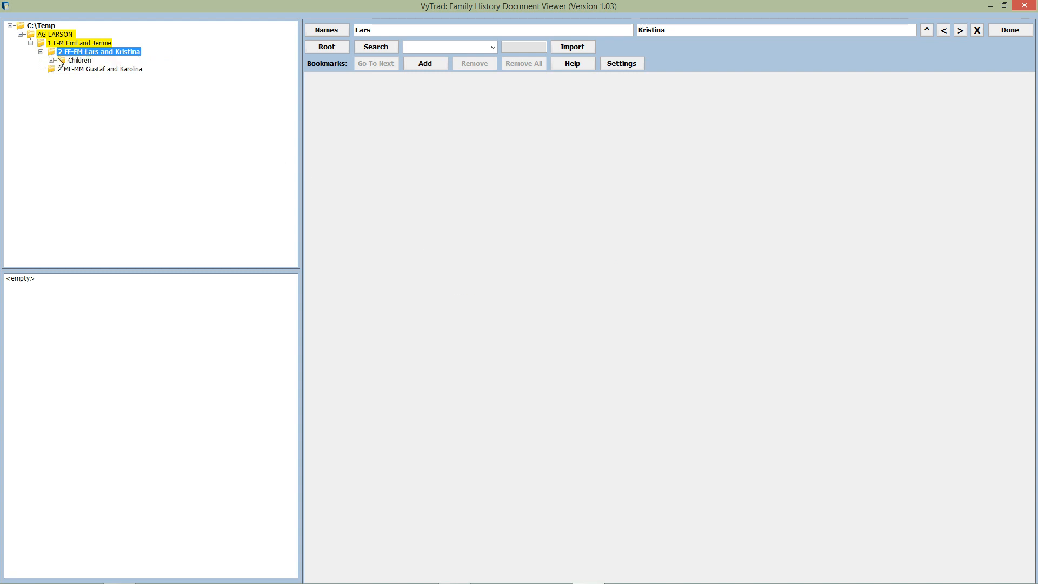
# Add a second son to the 2 FF-FM couple's Children folder, entering his first name
pyautogui.rightClick(80, 61)
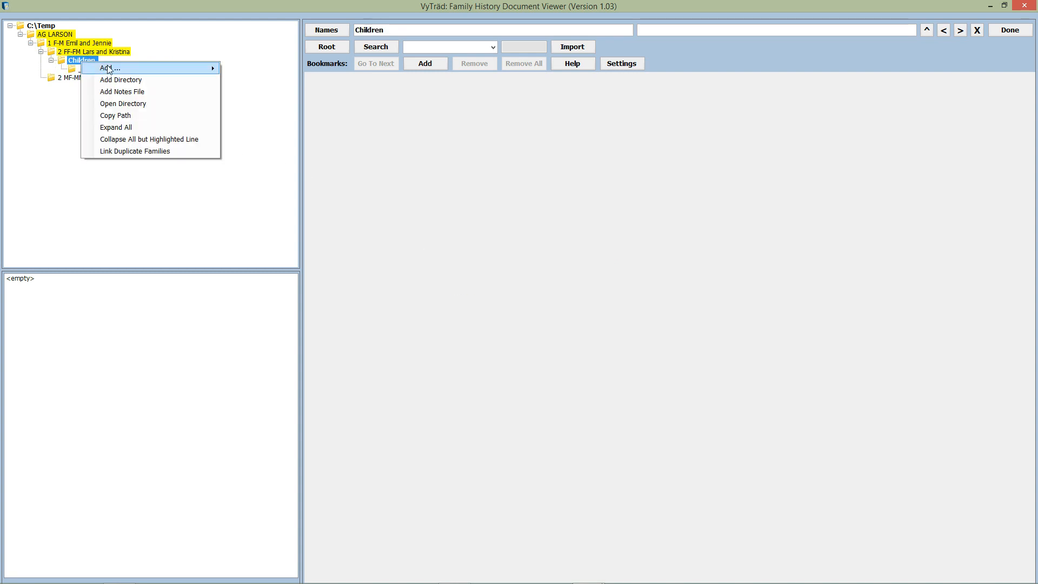
pyautogui.moveTo(103, 65)
pyautogui.click(263, 71)
pyautogui.write('Otto')
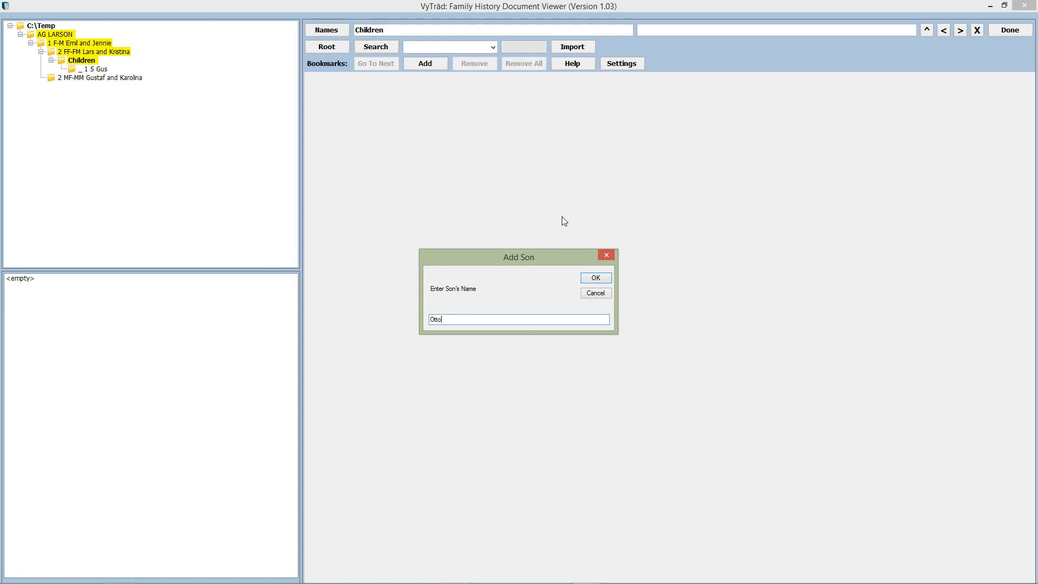
pyautogui.click(596, 279)
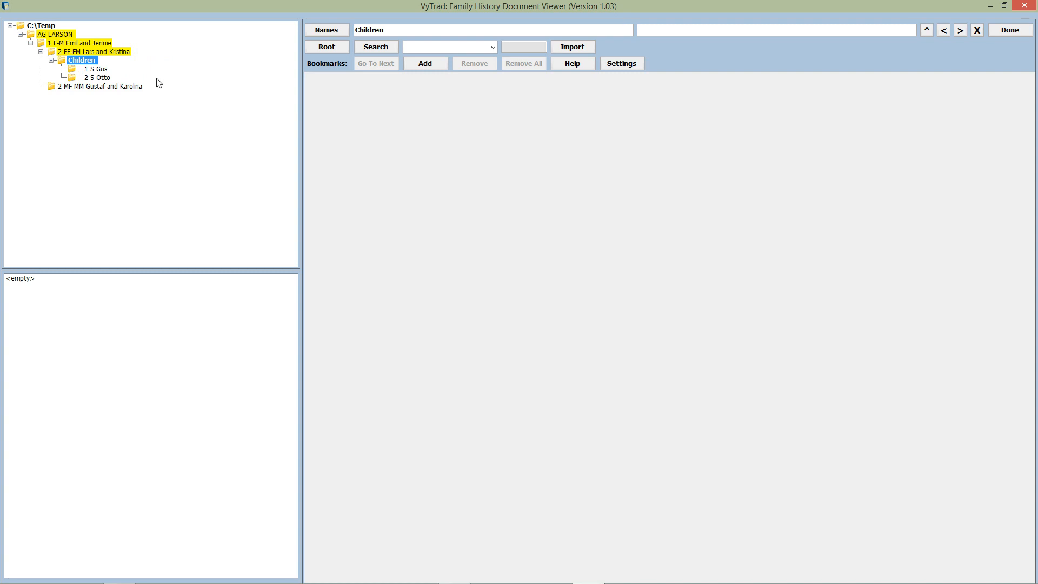
# Add a wife to the first son in the Children folder, entering her first name, and expand his folder
pyautogui.rightClick(99, 68)
pyautogui.moveTo(190, 72)
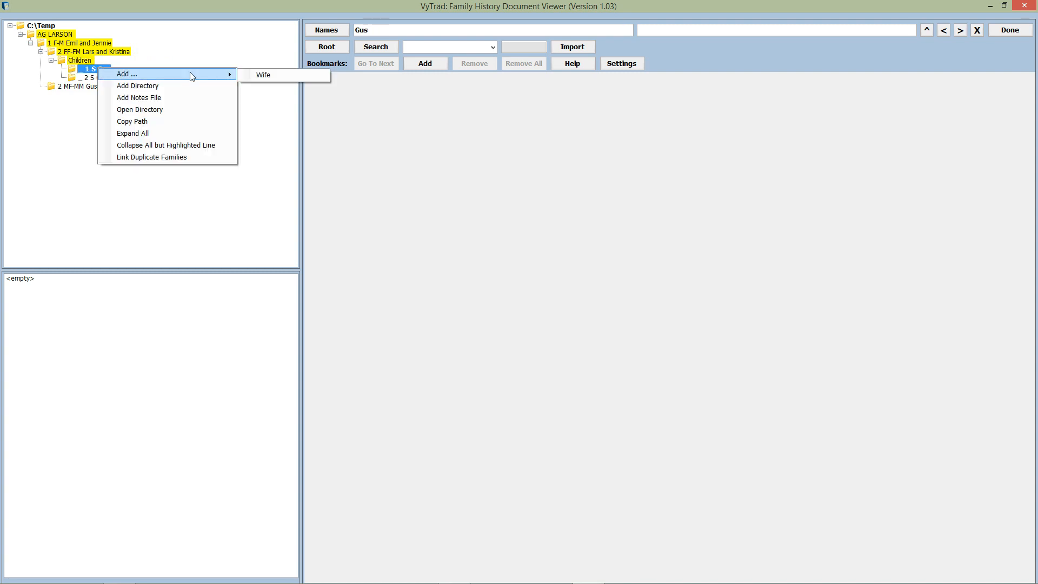
pyautogui.click(264, 77)
pyautogui.write('Anna')
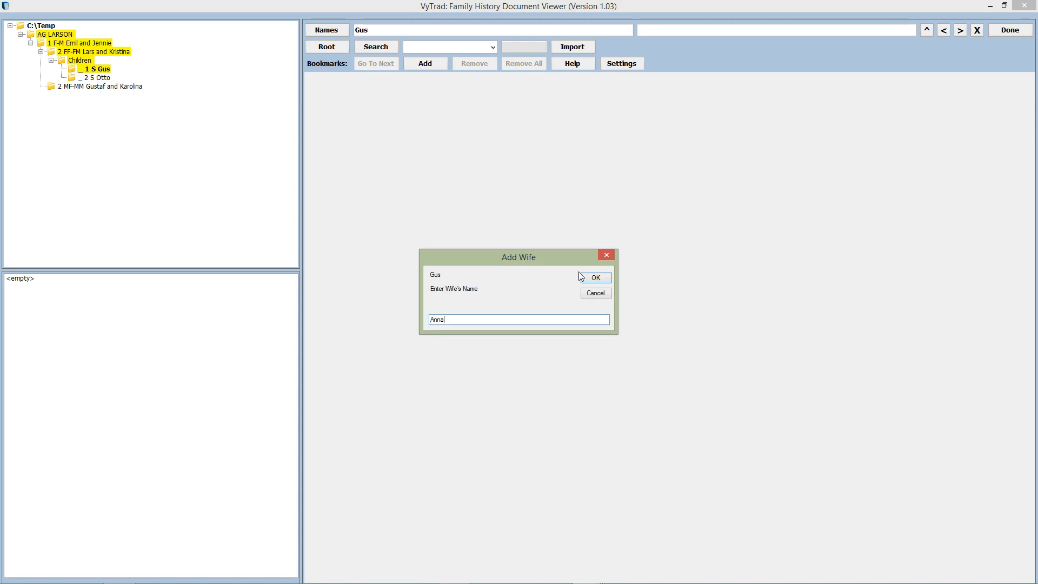
pyautogui.click(596, 278)
pyautogui.click(62, 69)
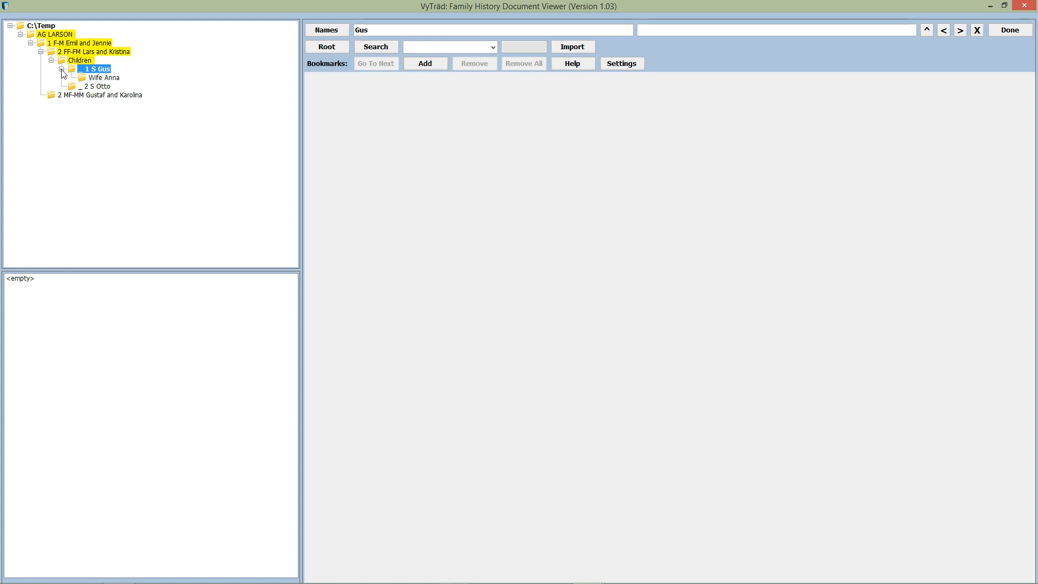
# Add new parents for the first son's wife, entering her father's and mother's first names, and expand her folder
pyautogui.click(113, 81)
pyautogui.rightClick(112, 81)
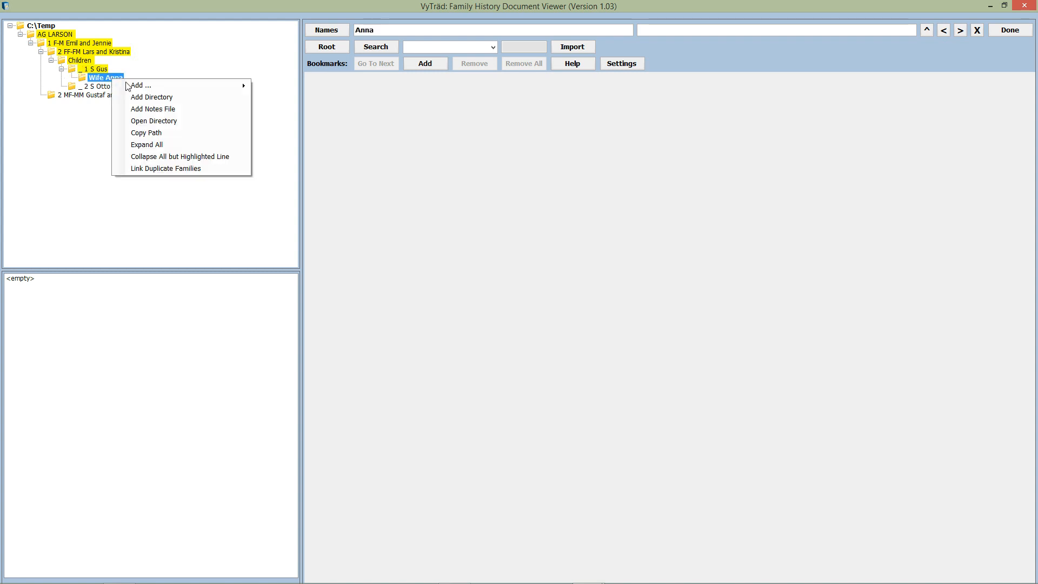
pyautogui.moveTo(144, 87)
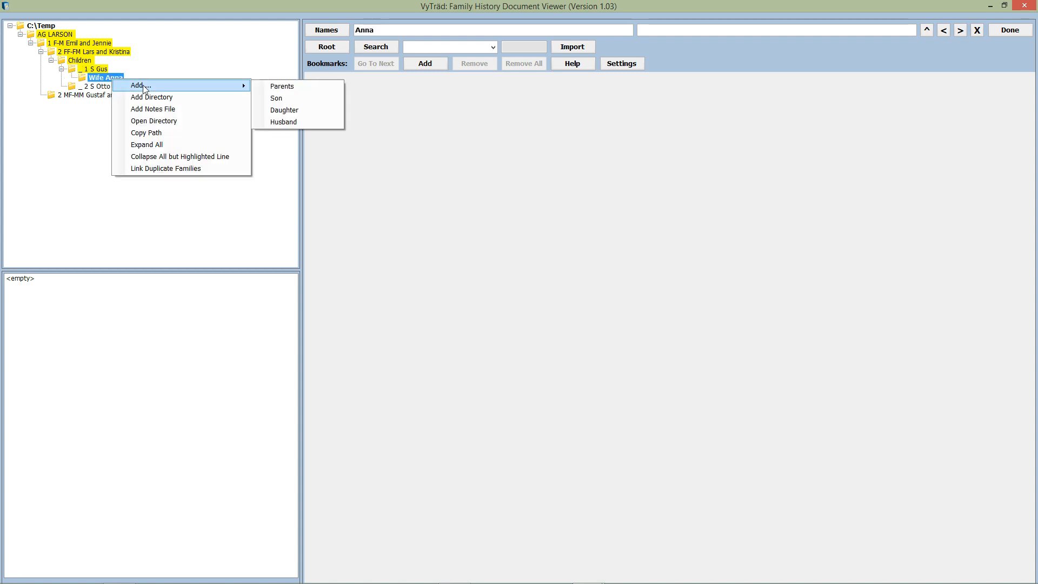
pyautogui.click(283, 87)
pyautogui.write('Otto')
pyautogui.press('Tab')
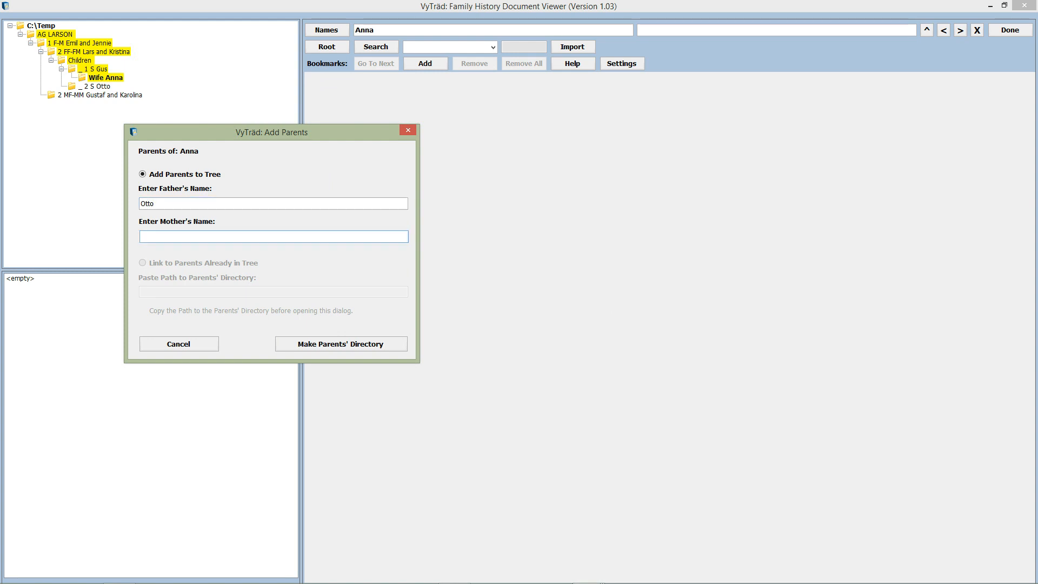
pyautogui.write('Emelia')
pyautogui.click(309, 342)
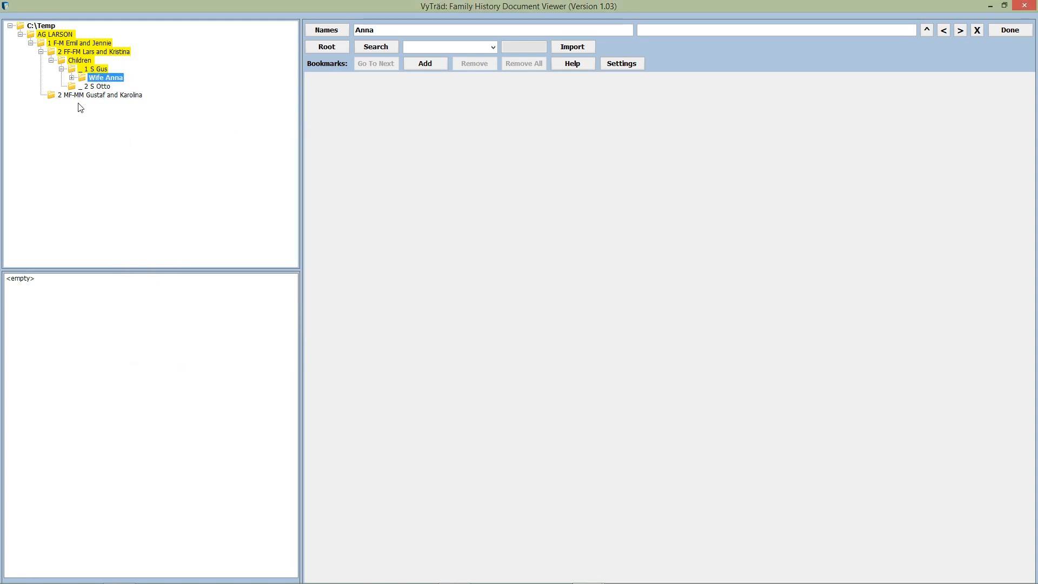
pyautogui.click(72, 78)
# Add a son to the first son's wife, entering his first name, and select him in her expanded Children folder
pyautogui.click(123, 87)
pyautogui.rightClick(124, 89)
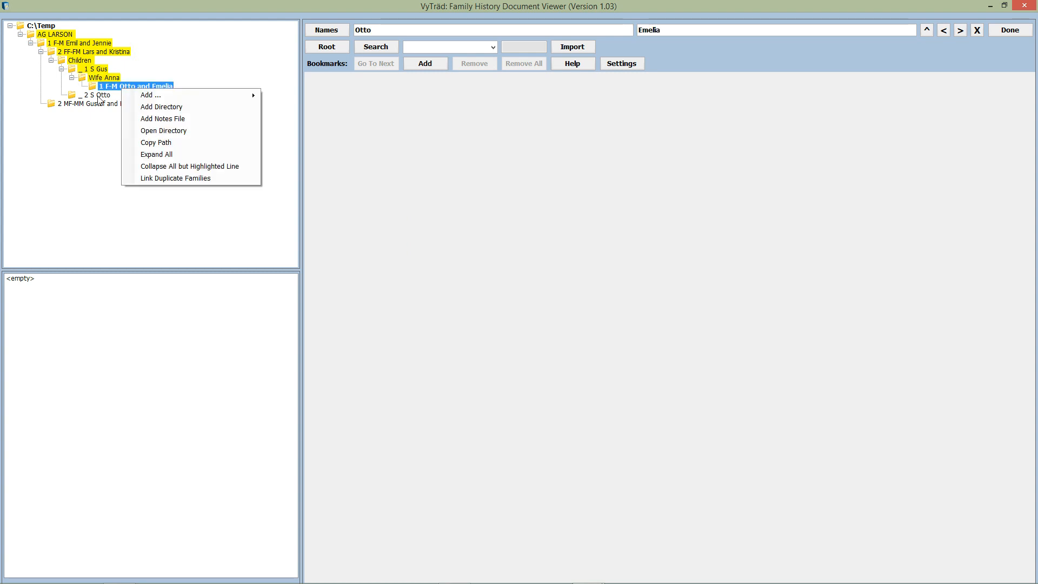
pyautogui.click(101, 79)
pyautogui.rightClick(101, 80)
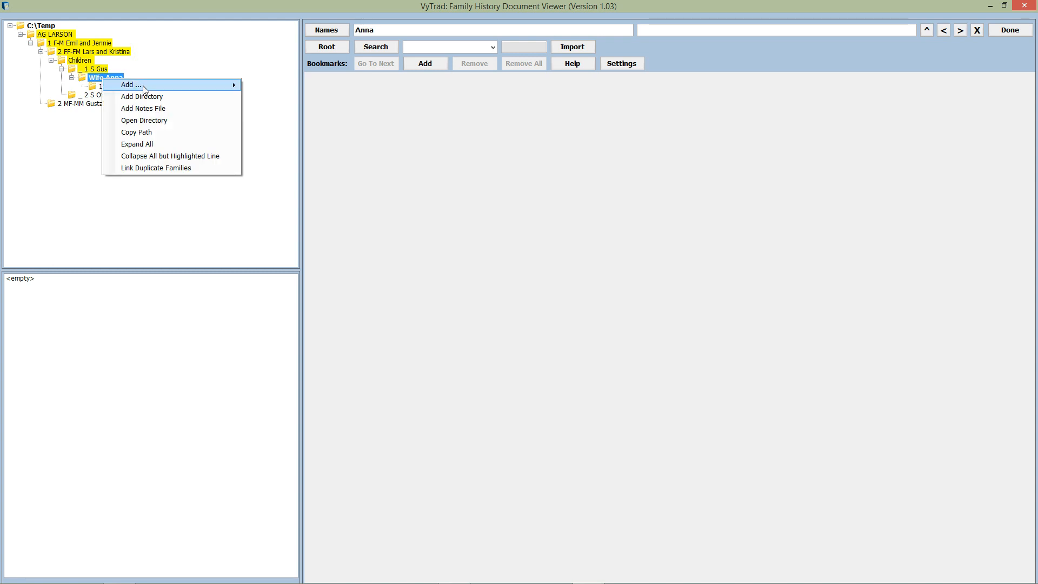
pyautogui.moveTo(143, 86)
pyautogui.click(274, 98)
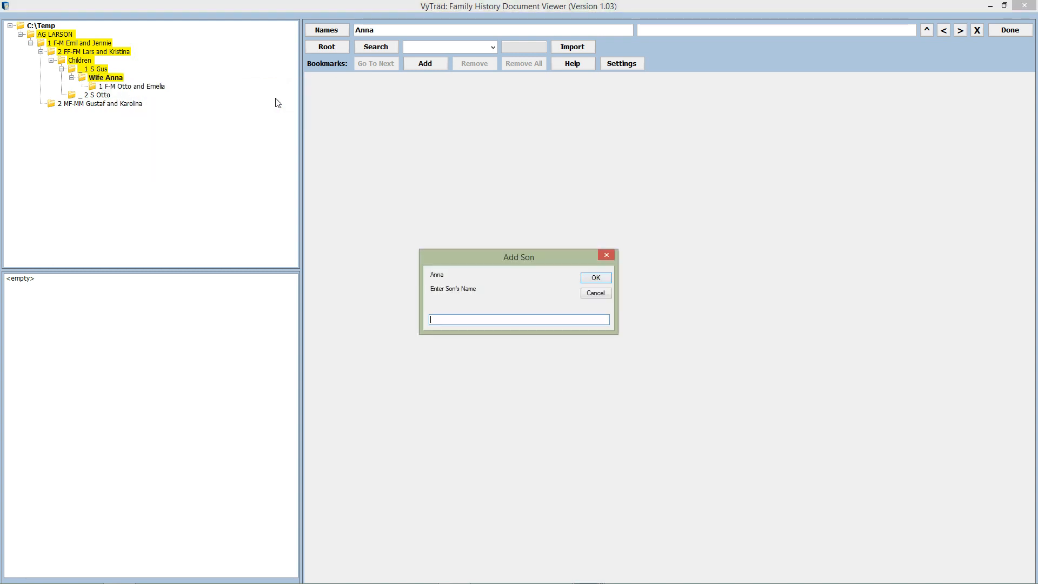
pyautogui.write('Otto')
pyautogui.click(598, 277)
pyautogui.doubleClick(89, 77)
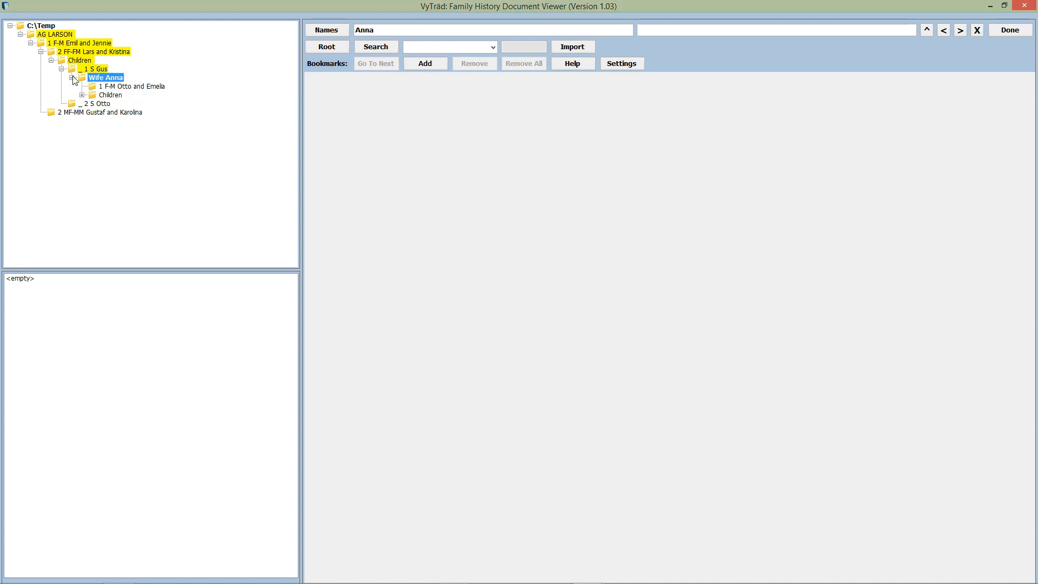
pyautogui.click(83, 95)
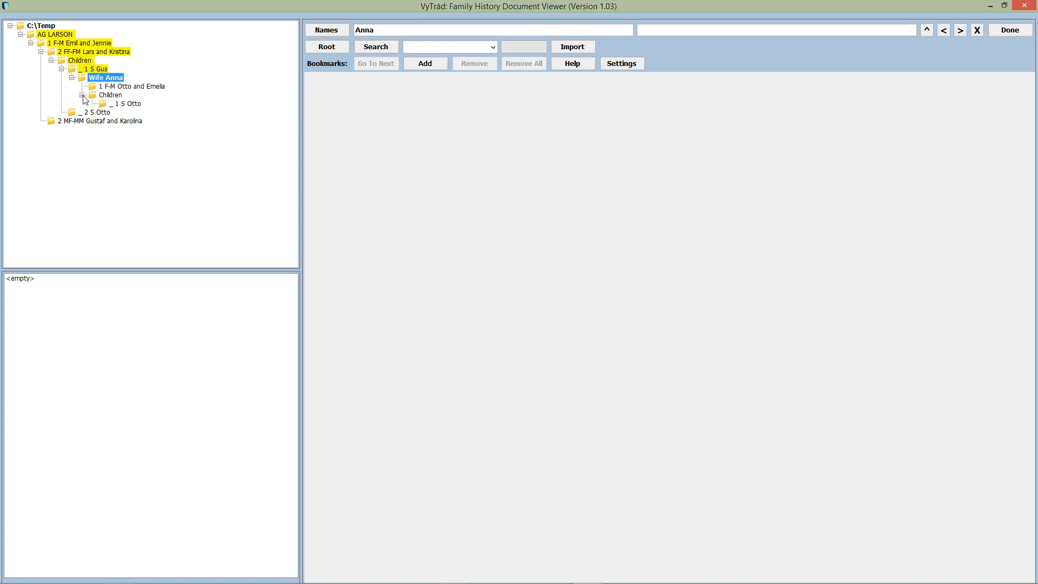
pyautogui.click(127, 105)
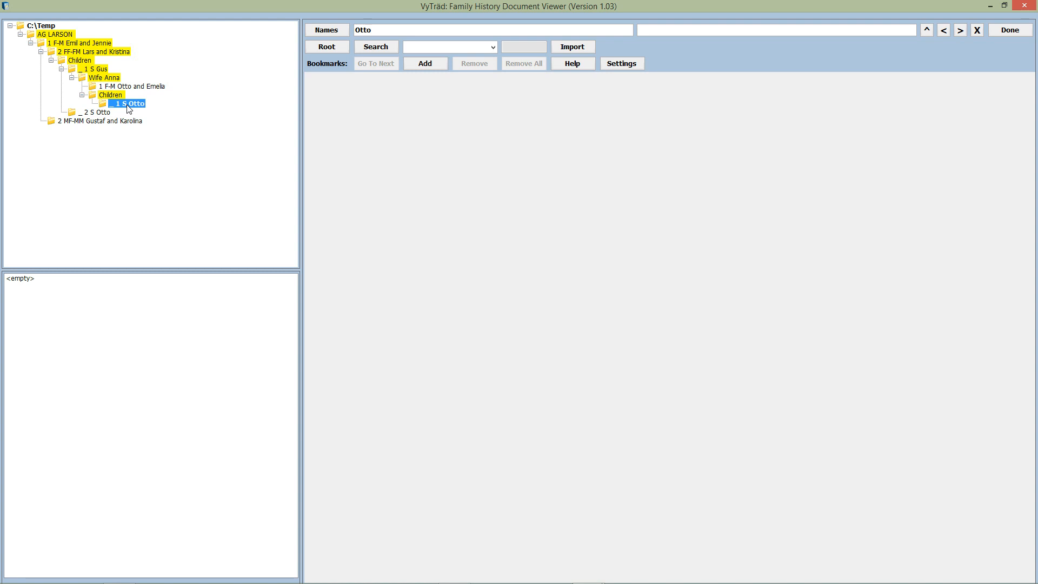
# Add a directory named Photos to the 2 FF-FM couple's folder
pyautogui.rightClick(115, 53)
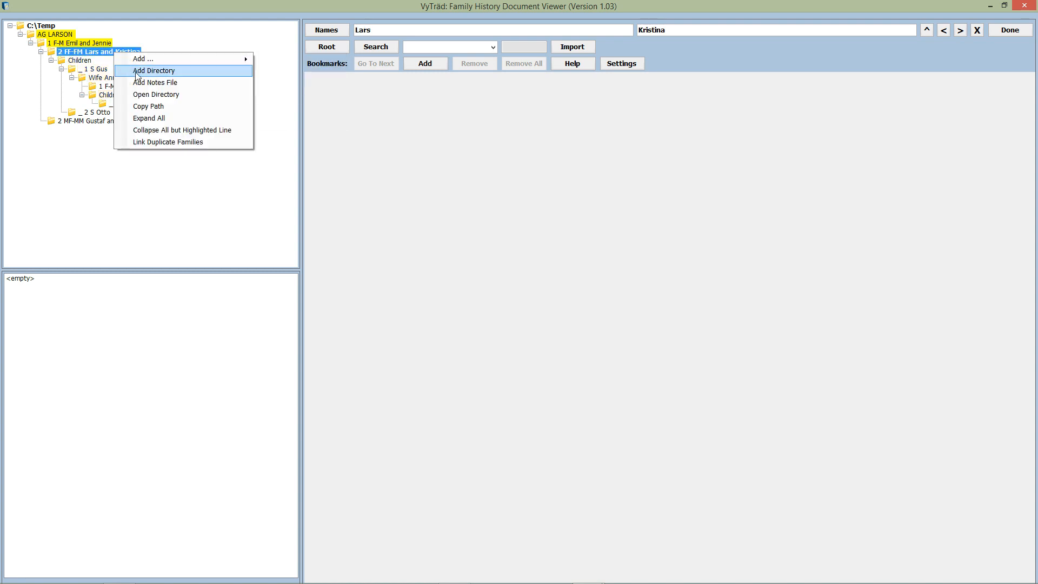
pyautogui.click(138, 70)
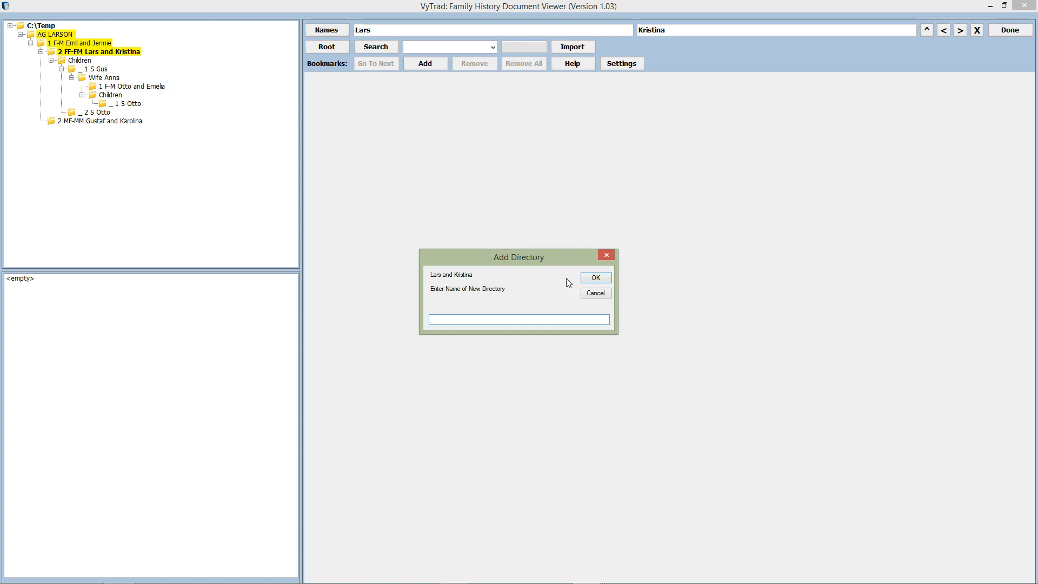
pyautogui.write('Photos')
pyautogui.click(602, 277)
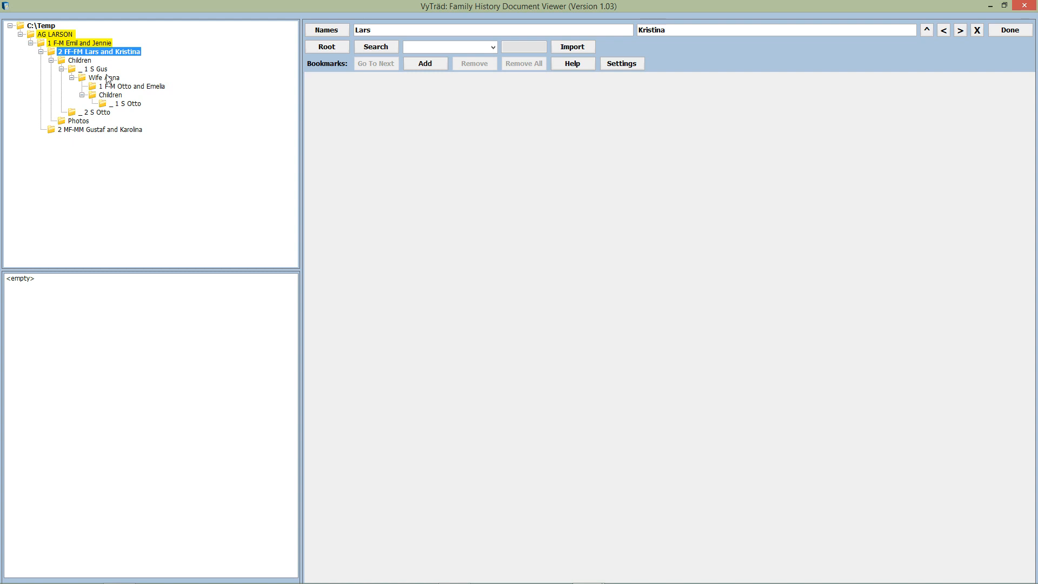
# Add a notes file to the 2 FF-FM couple's folder and open Notes.txt
pyautogui.rightClick(103, 53)
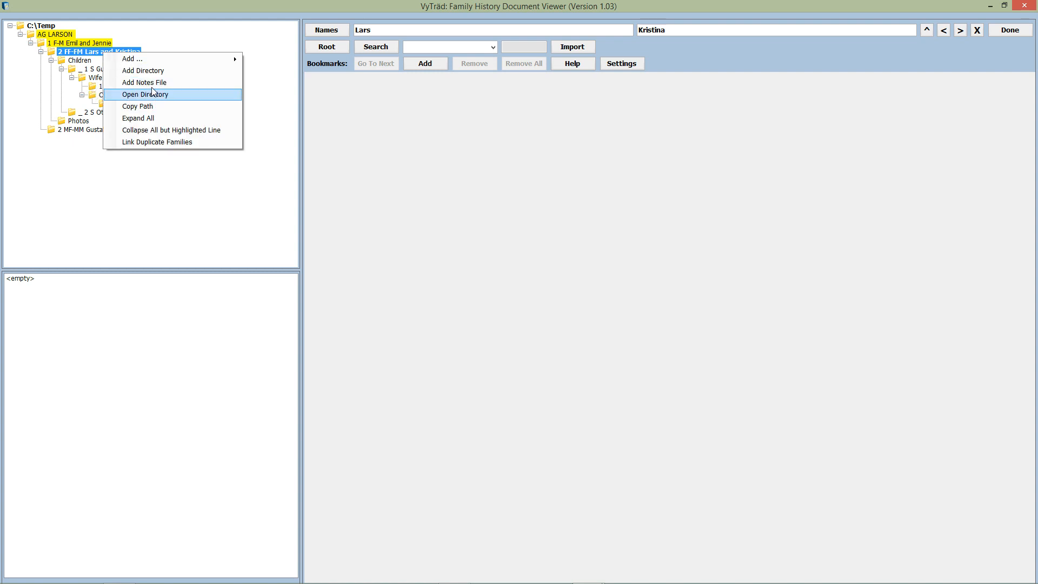
pyautogui.click(153, 84)
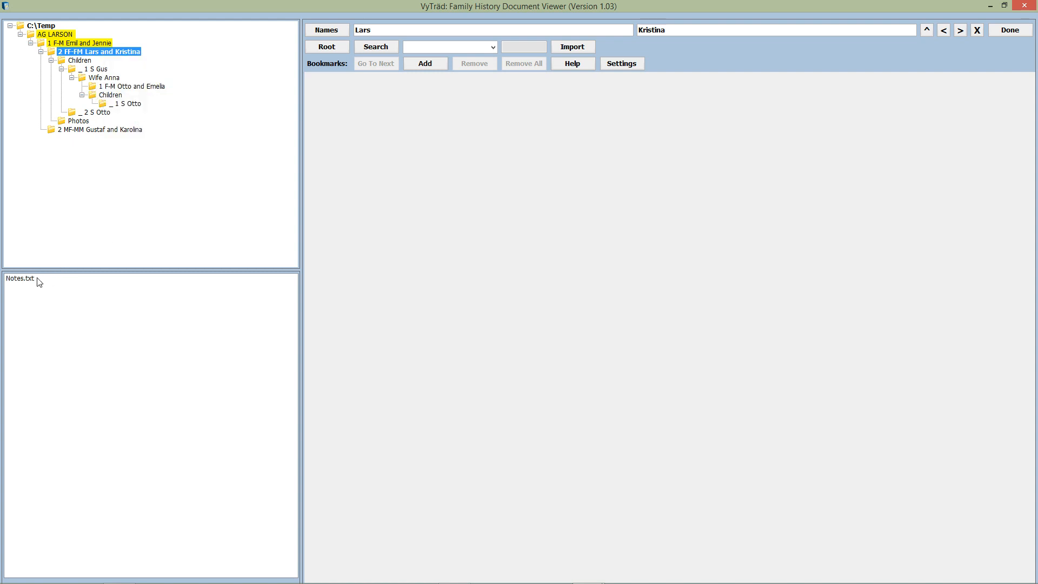
pyautogui.click(20, 278)
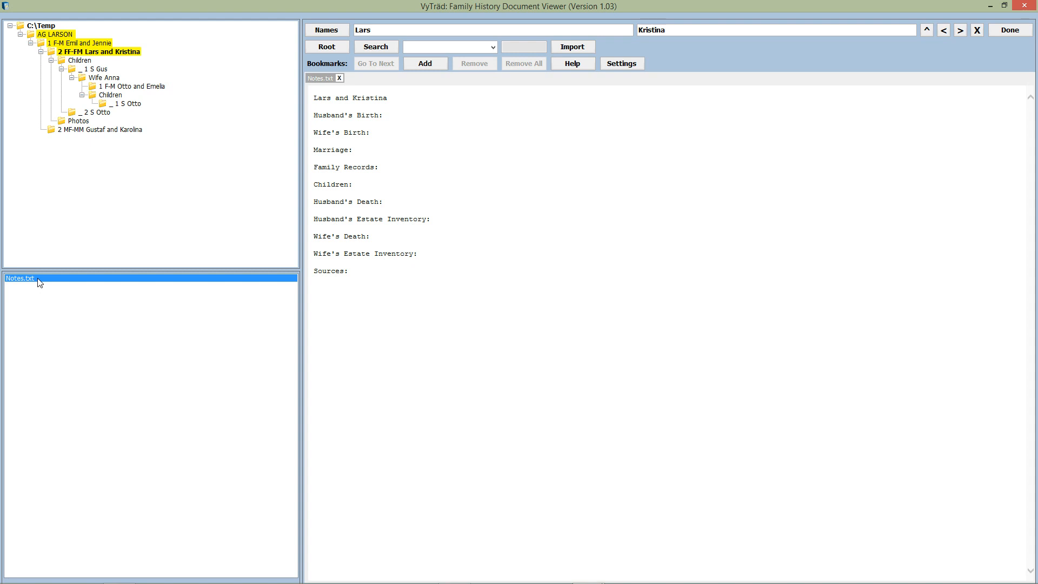
# Examine which relatives can be added to the 2 FF-FM couple, its Children folder and the first son
pyautogui.rightClick(103, 54)
pyautogui.moveTo(153, 55)
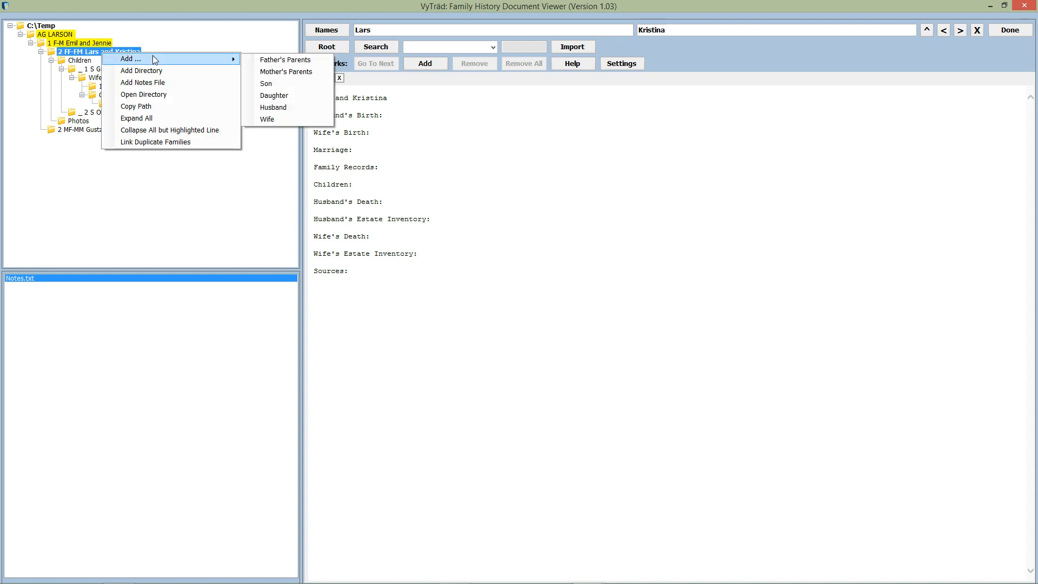
pyautogui.rightClick(79, 62)
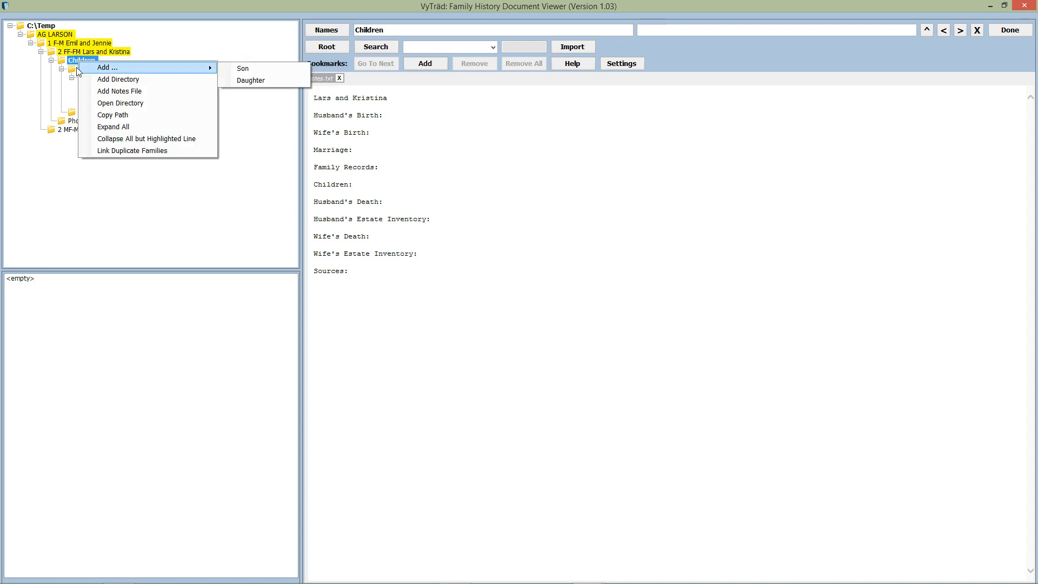
pyautogui.rightClick(76, 69)
pyautogui.rightClick(81, 70)
pyautogui.moveTo(107, 77)
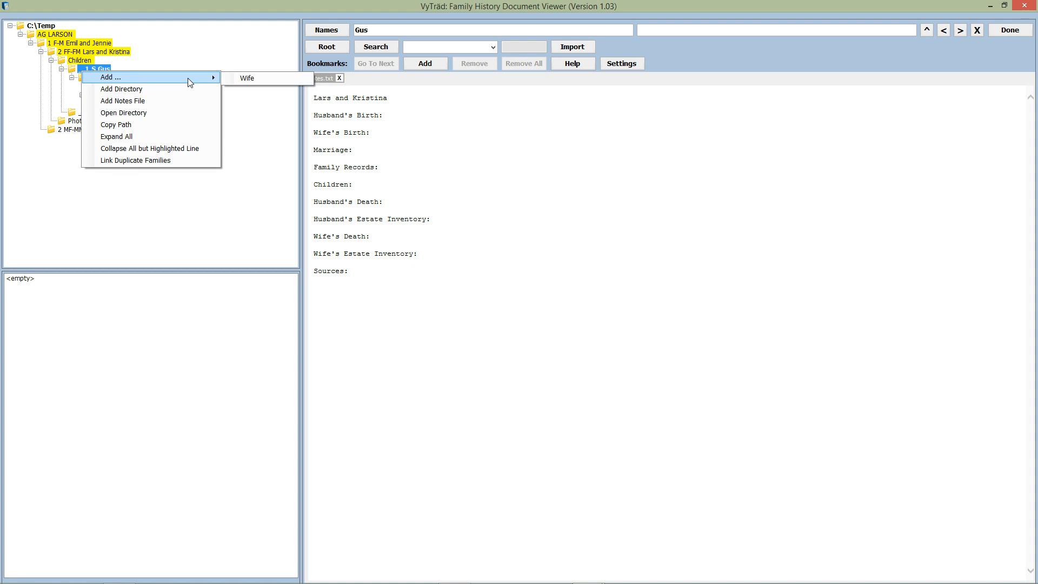
pyautogui.click(257, 177)
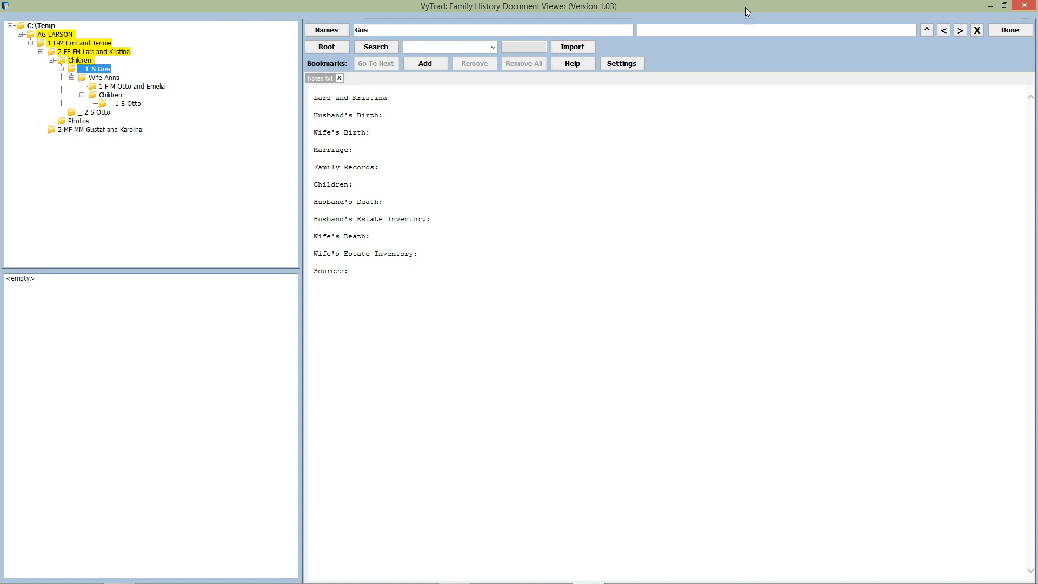
# Arrange the two viewer windows side by side, with the family tree window on the right half and the empty one on the left
pyautogui.moveTo(726, 6); pyautogui.dragTo(1037, 86)
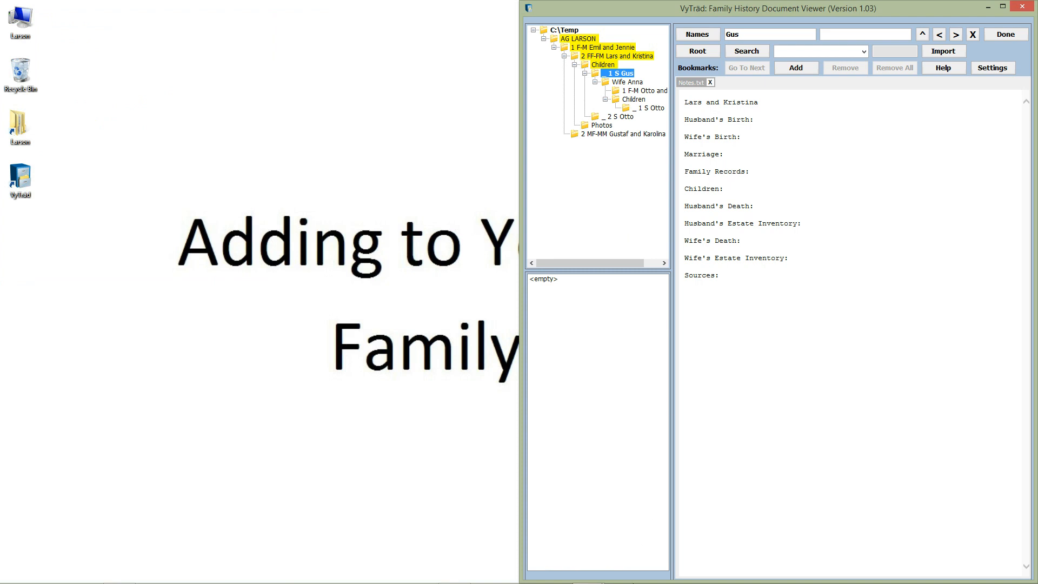
pyautogui.moveTo(616, 581)
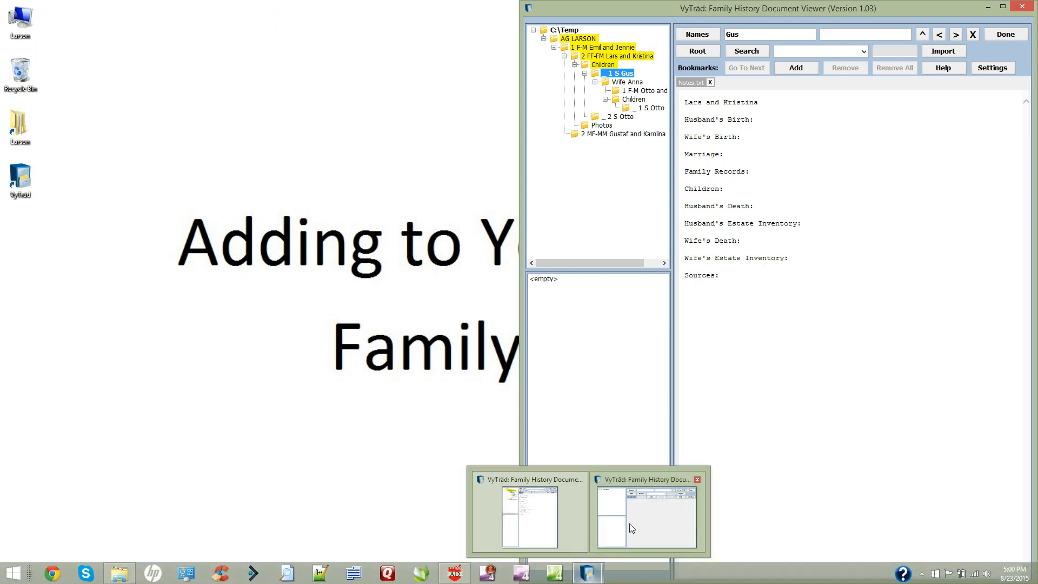
pyautogui.click(625, 530)
pyautogui.moveTo(508, 93); pyautogui.dragTo(0, 38)
# Set the empty viewer's root directory to the The Emigrants folder
pyautogui.click(185, 50)
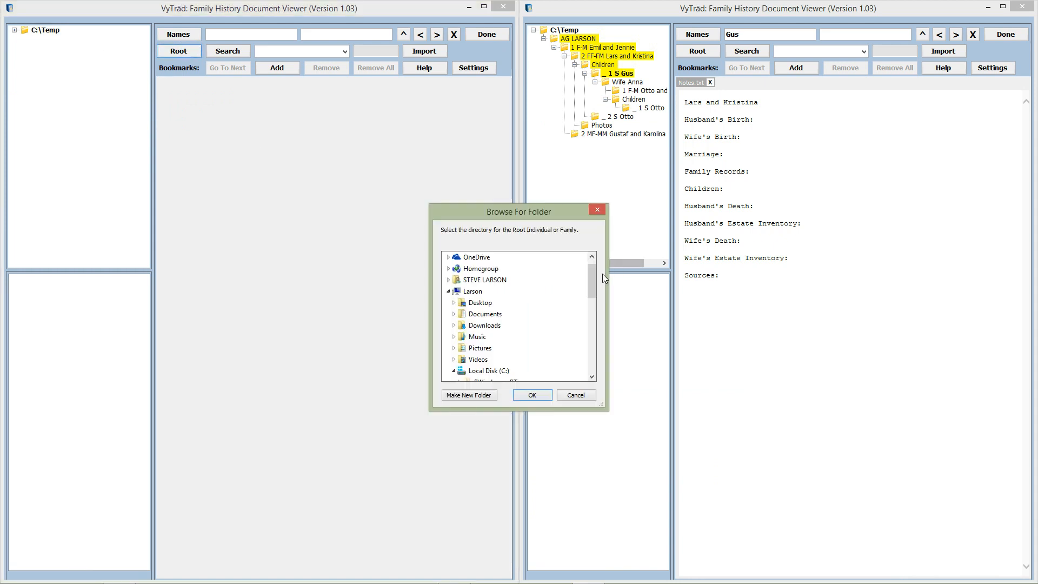
pyautogui.moveTo(591, 277); pyautogui.dragTo(587, 327)
pyautogui.click(484, 336)
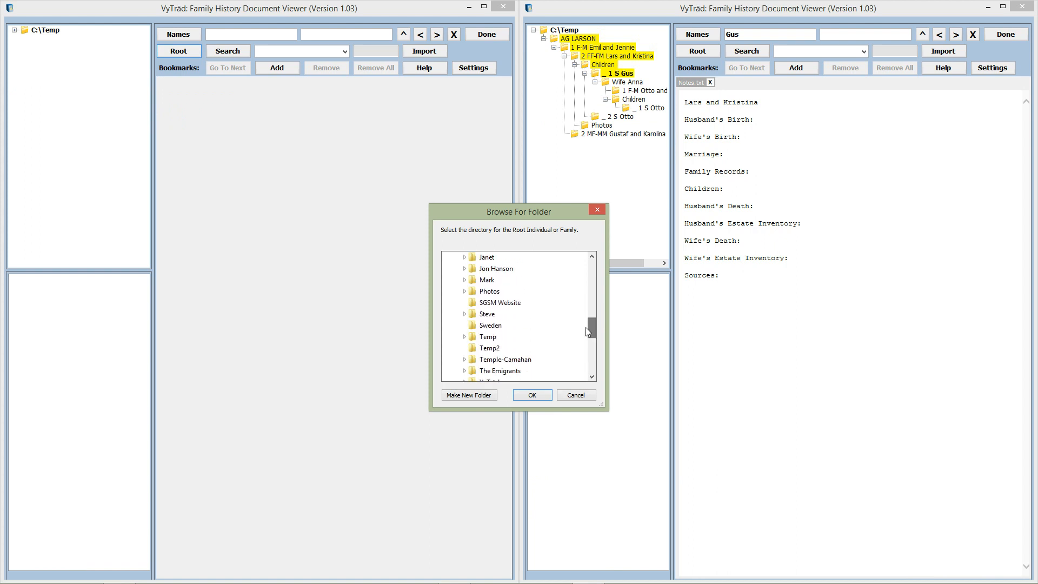
pyautogui.click(500, 371)
pyautogui.click(540, 397)
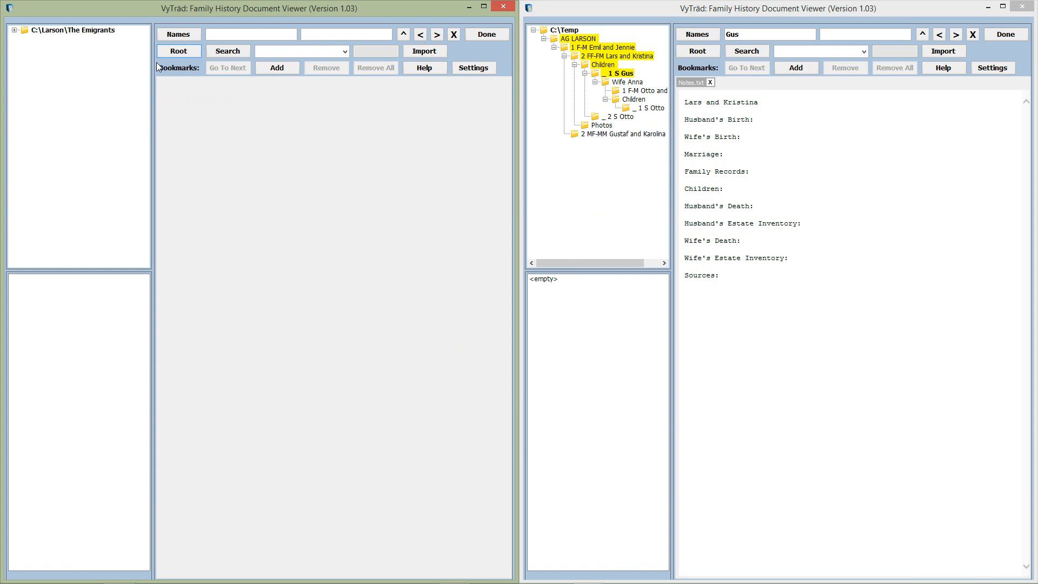
# Expand the Larson-Larson folder in a widened tree and select the father's folder, plus the 1 F-M couple in the other viewer
pyautogui.moveTo(152, 62); pyautogui.dragTo(201, 62)
pyautogui.click(14, 30)
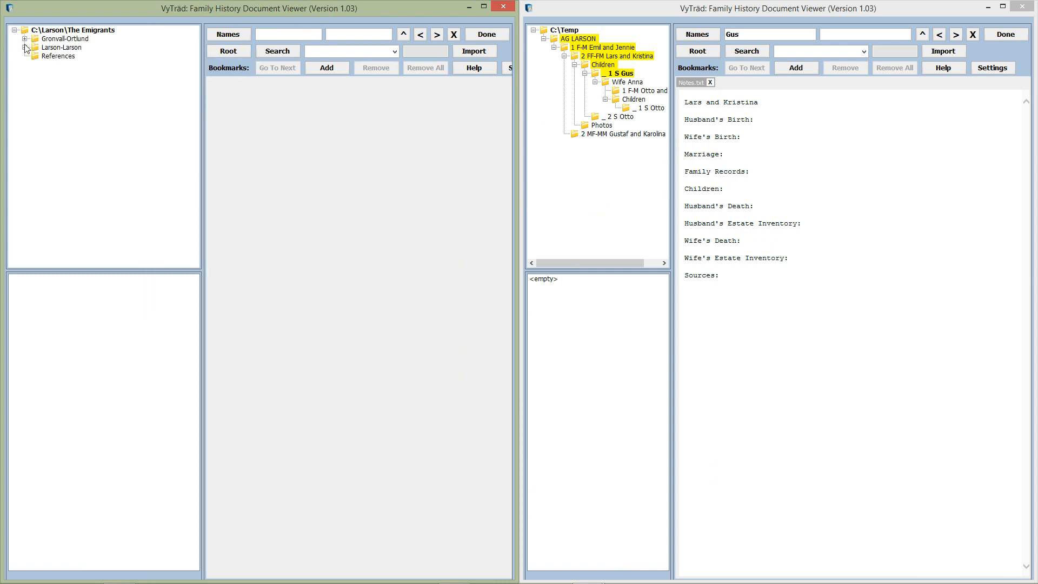
pyautogui.click(24, 47)
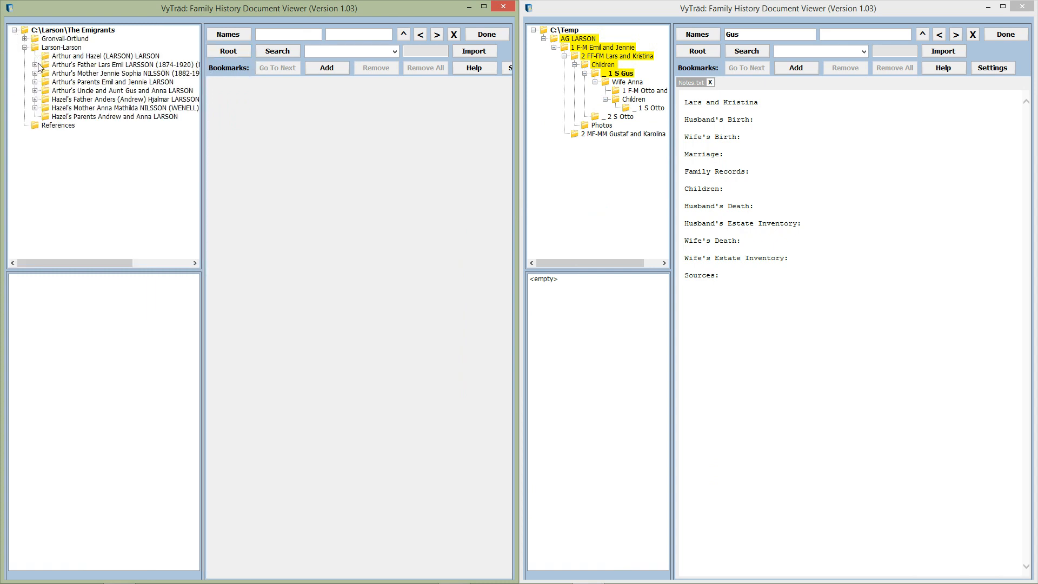
pyautogui.click(72, 67)
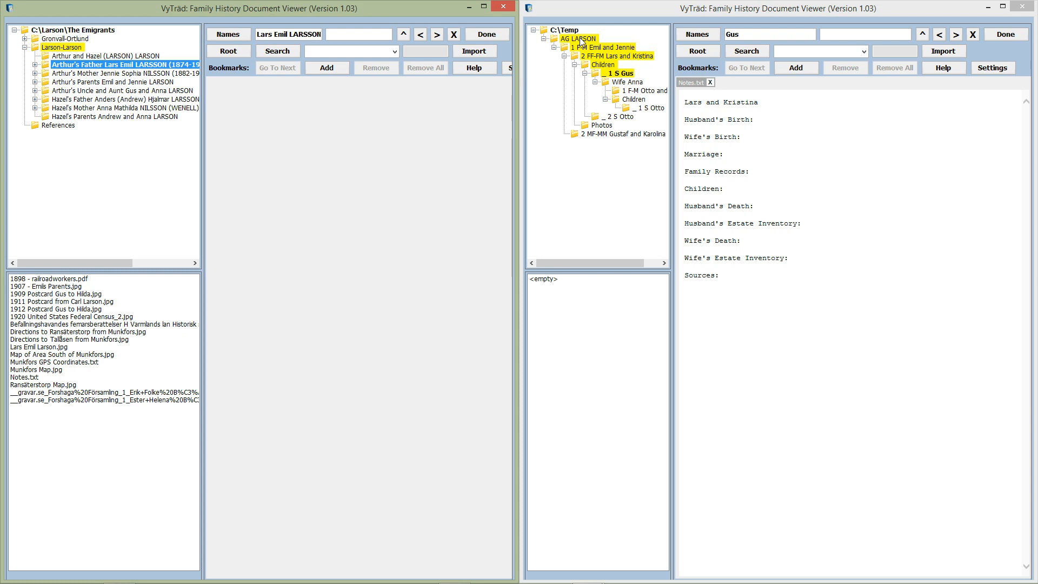
pyautogui.click(591, 49)
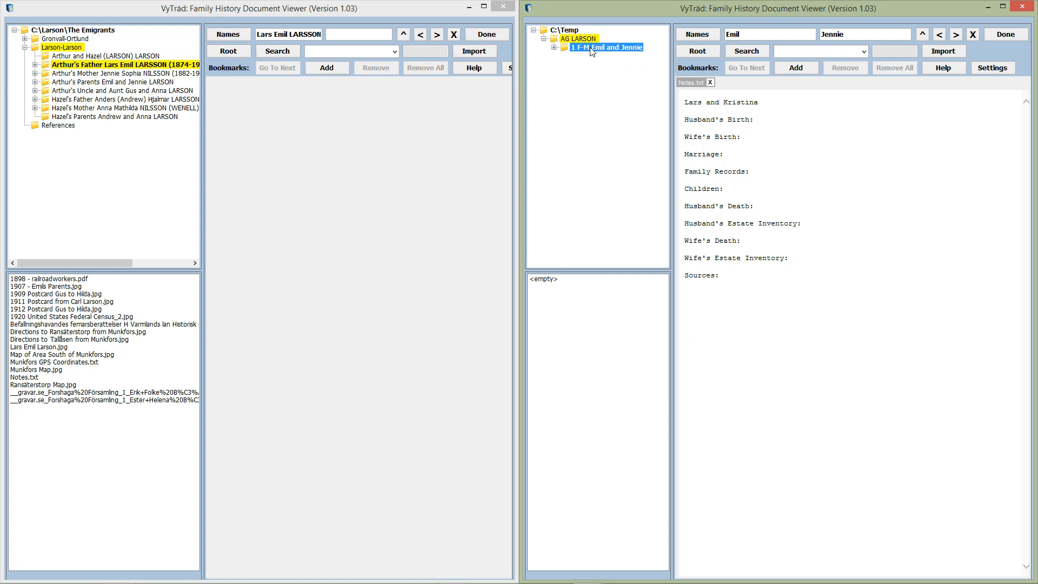
# Open the directories of the father's folder and the 1 F-M couple in File Explorer and place them side by side
pyautogui.rightClick(90, 66)
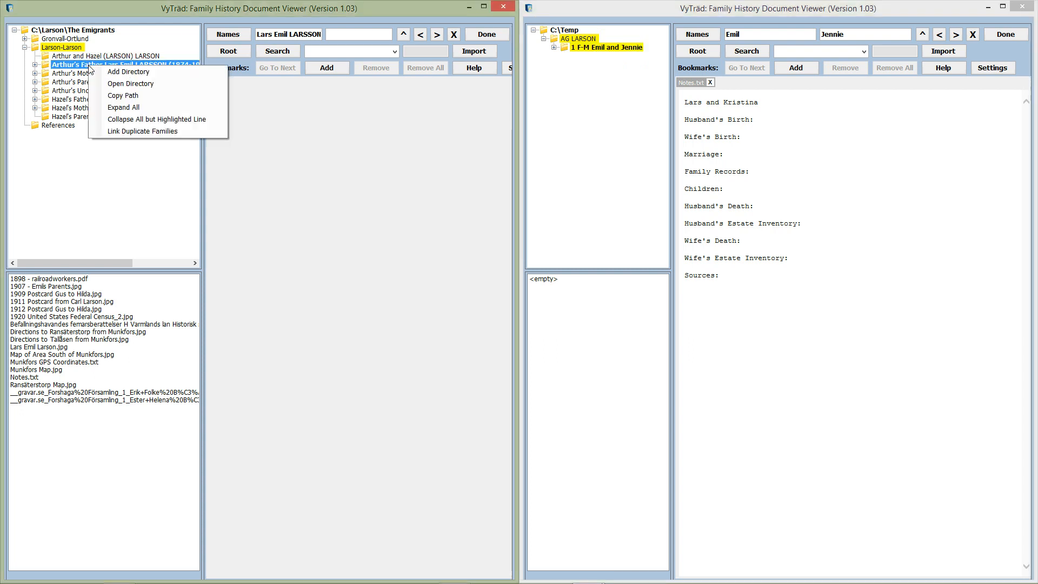
pyautogui.click(121, 85)
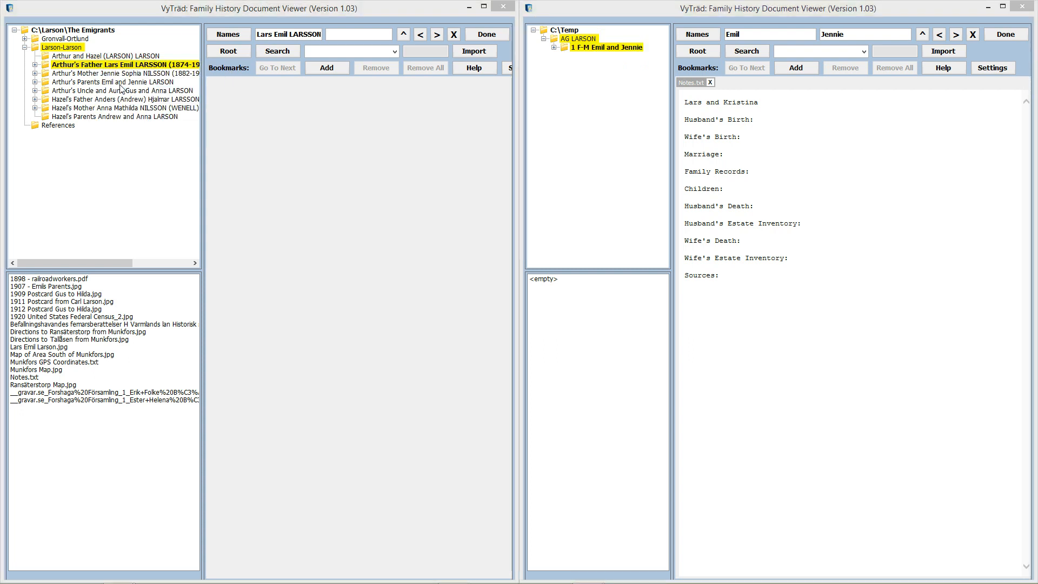
pyautogui.moveTo(729, 76); pyautogui.dragTo(133, 121)
pyautogui.rightClick(585, 49)
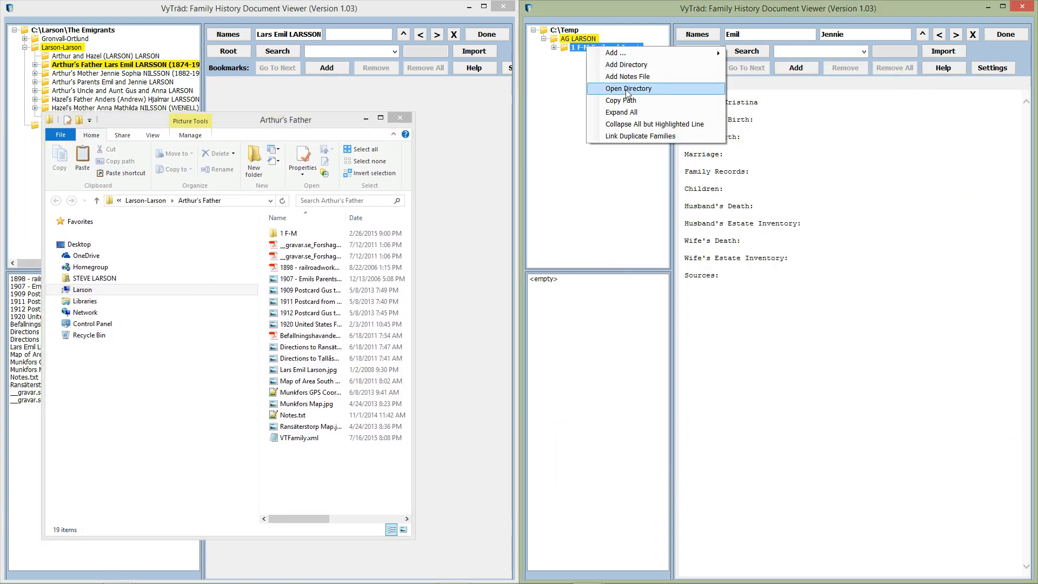
pyautogui.click(627, 95)
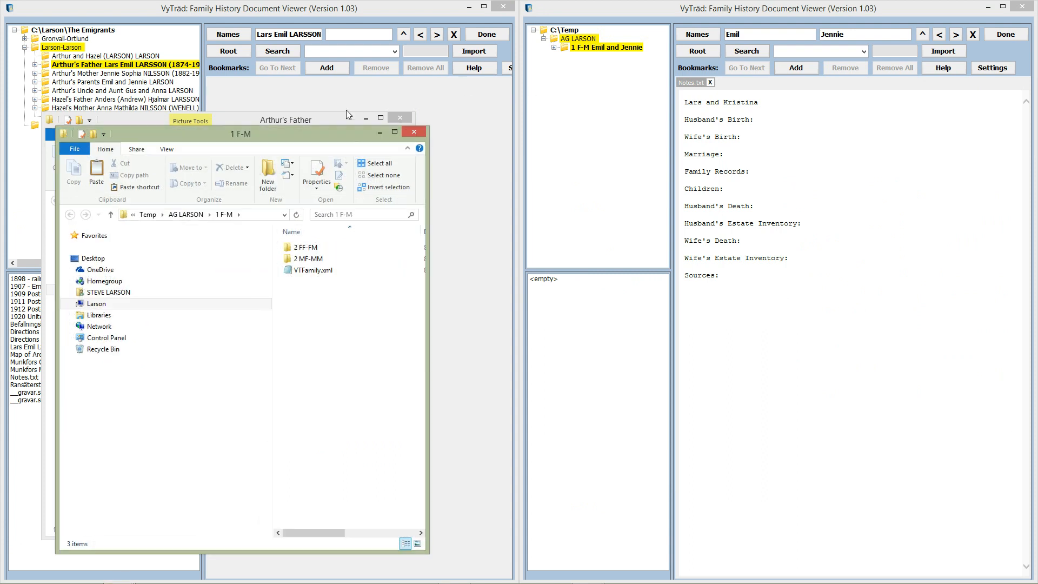
pyautogui.moveTo(358, 134); pyautogui.dragTo(930, 107)
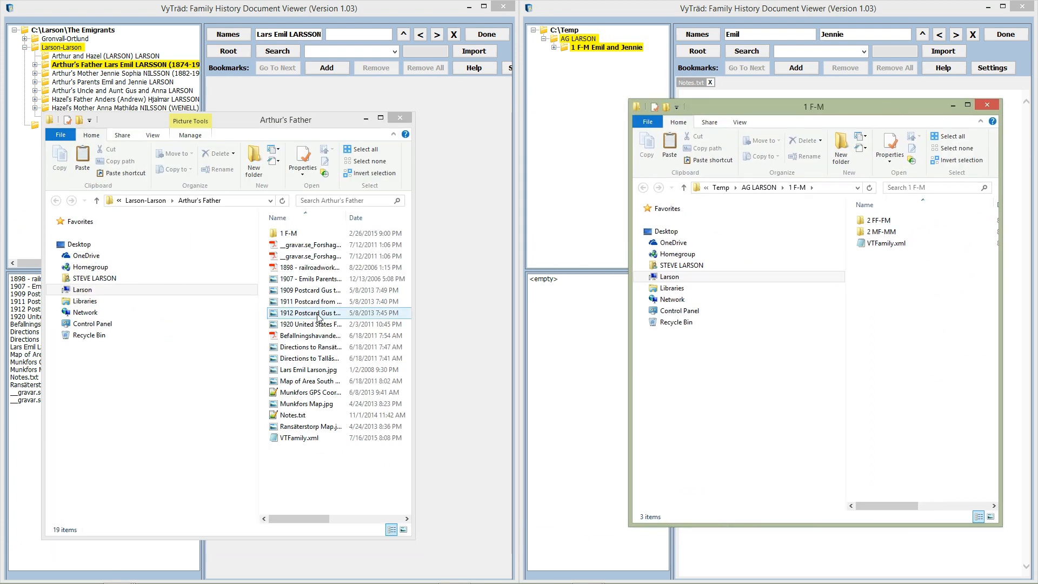
# Copy all documents except VTFamily.xml and the 1 F-M subfolder from the father's folder into the 1 F-M folder, and close both Explorer windows
pyautogui.click(315, 248)
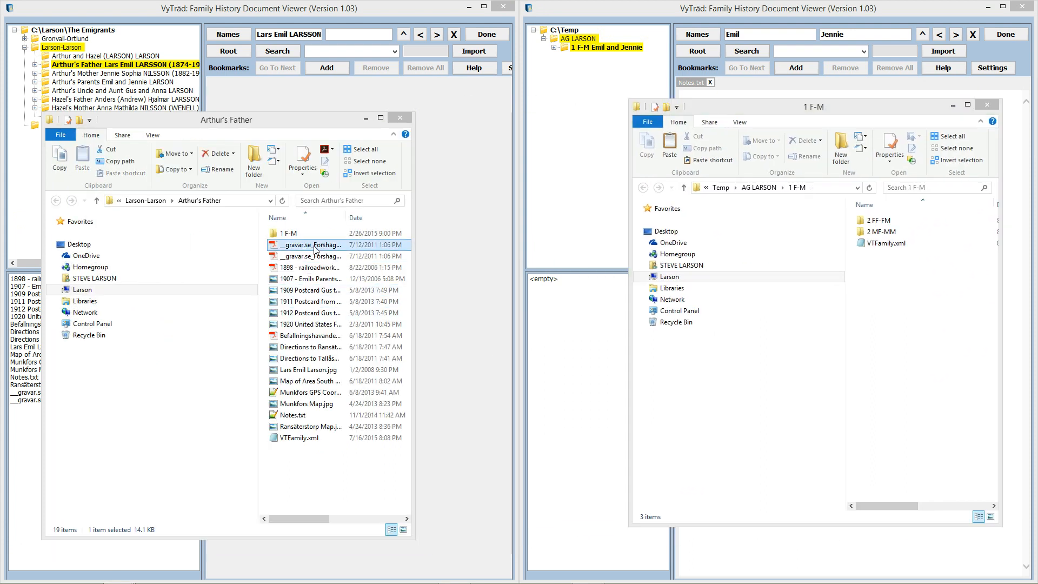
pyautogui.keyDown('shift'); pyautogui.click(310, 428); pyautogui.keyUp('shift')
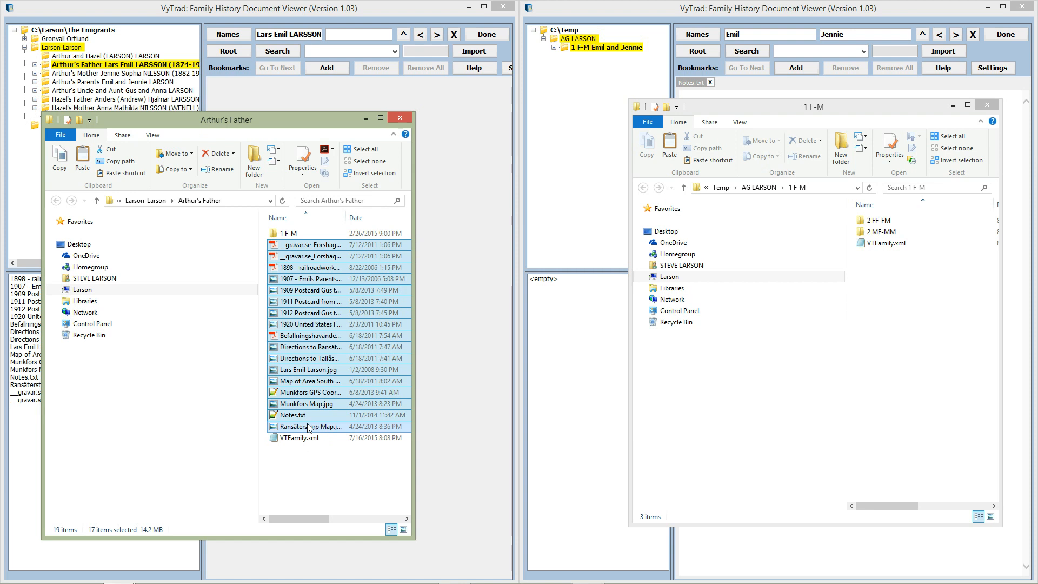
pyautogui.rightClick(919, 362)
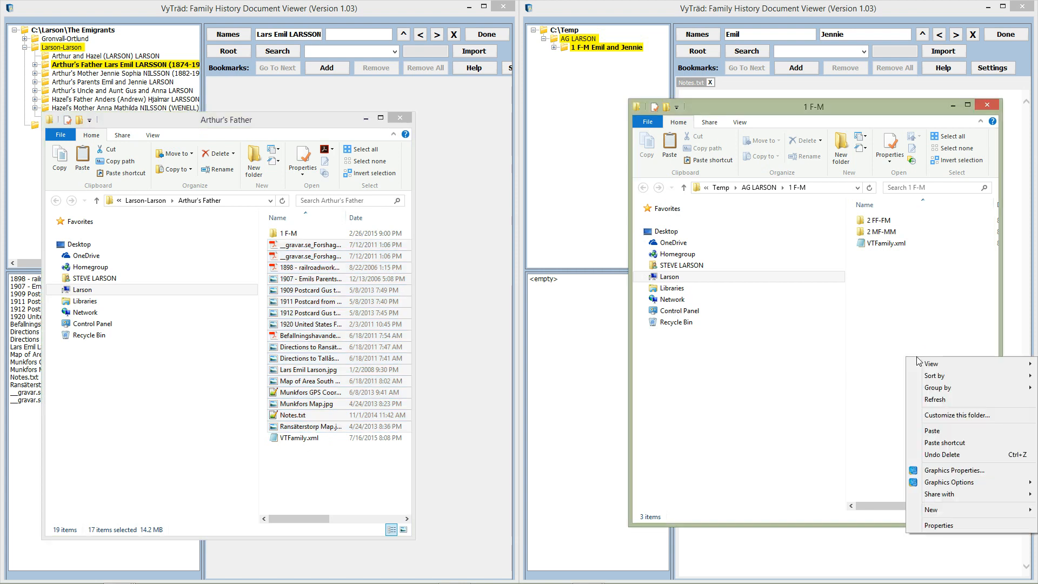
pyautogui.click(940, 432)
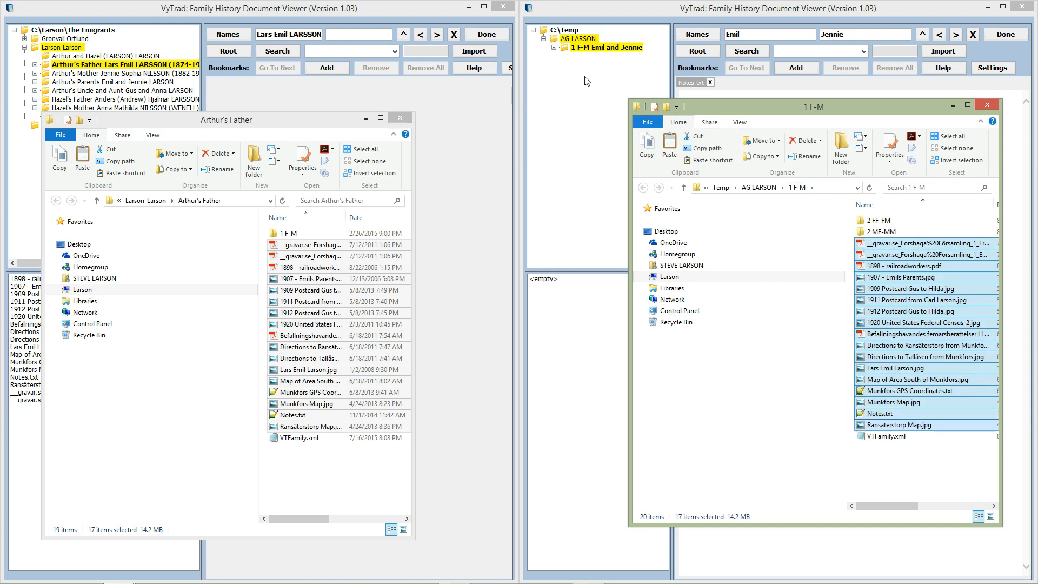
pyautogui.click(987, 105)
pyautogui.click(400, 118)
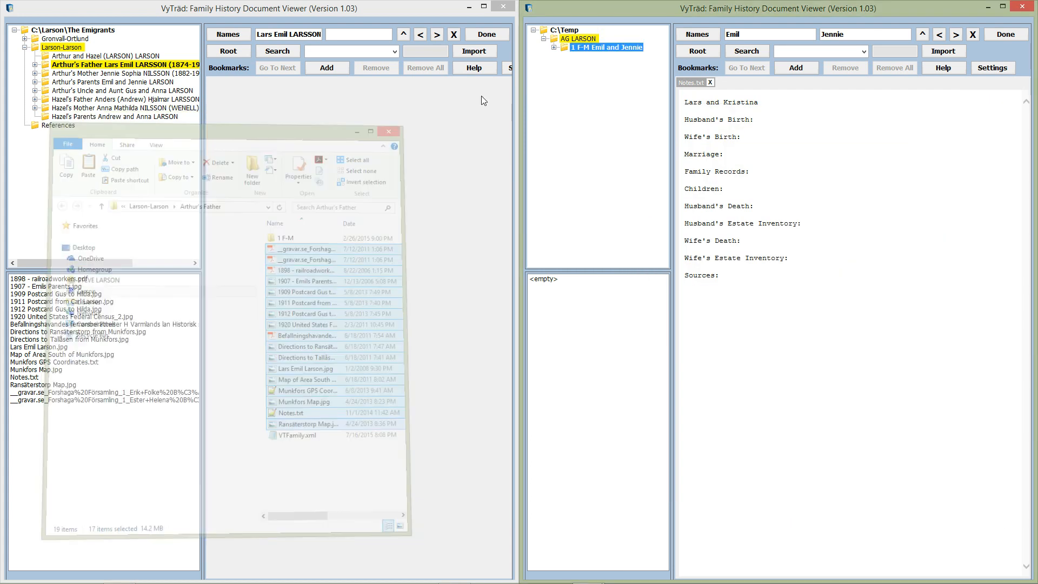
# Refresh and expand the 1 F-M couple's folder and view the 1911 postcard image
pyautogui.doubleClick(584, 50)
pyautogui.click(564, 39)
pyautogui.click(575, 49)
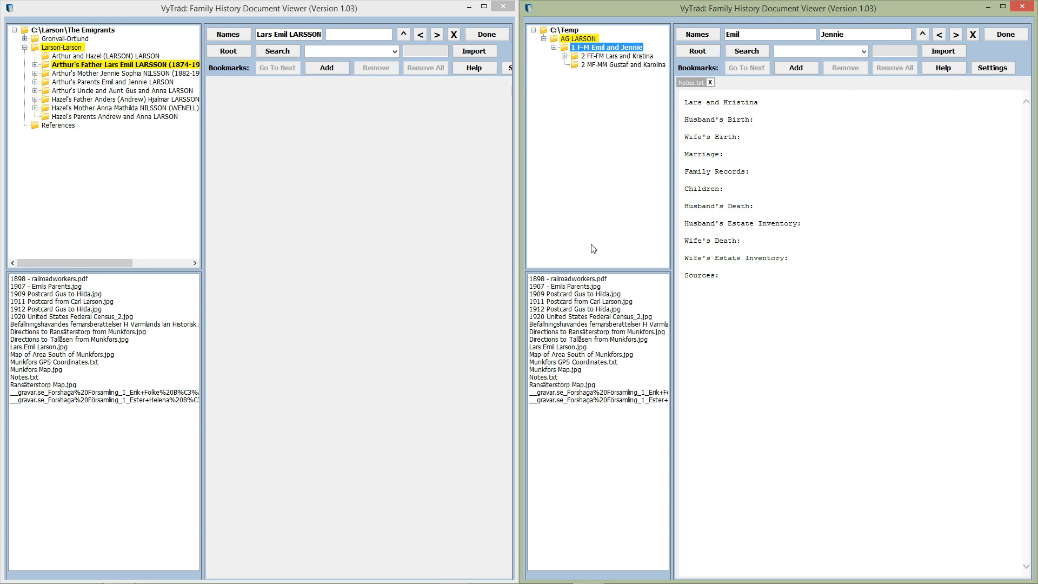
pyautogui.click(563, 302)
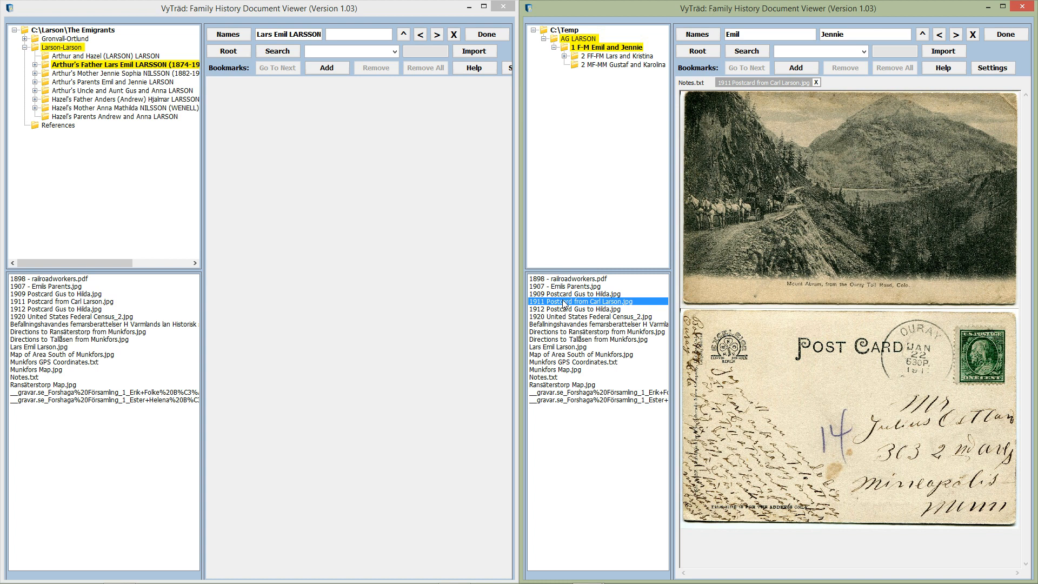
# Open the 1 F-M couple's directory in File Explorer to review its files, and close it again
pyautogui.rightClick(634, 48)
pyautogui.click(674, 77)
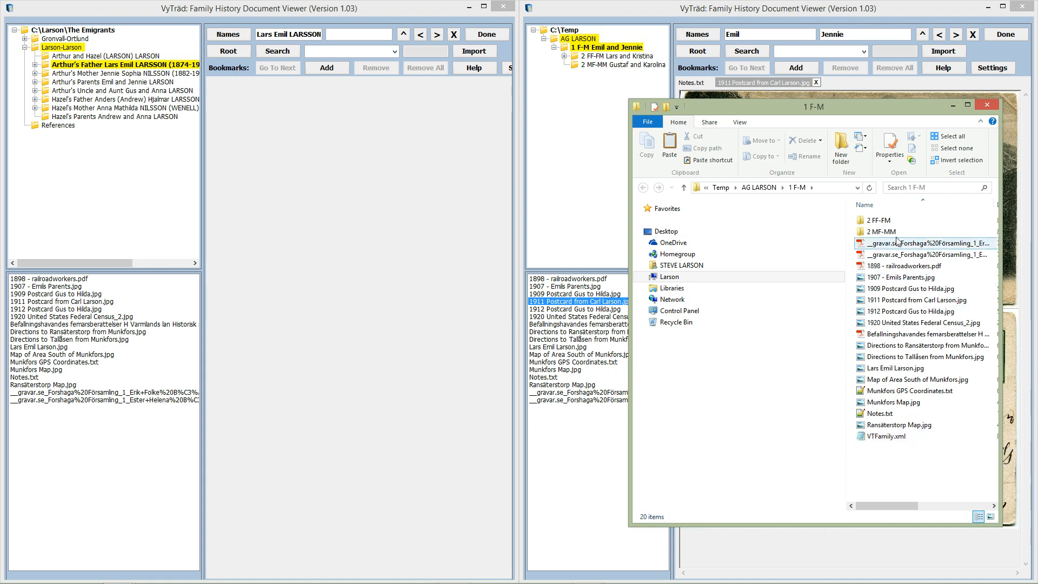
pyautogui.click(987, 108)
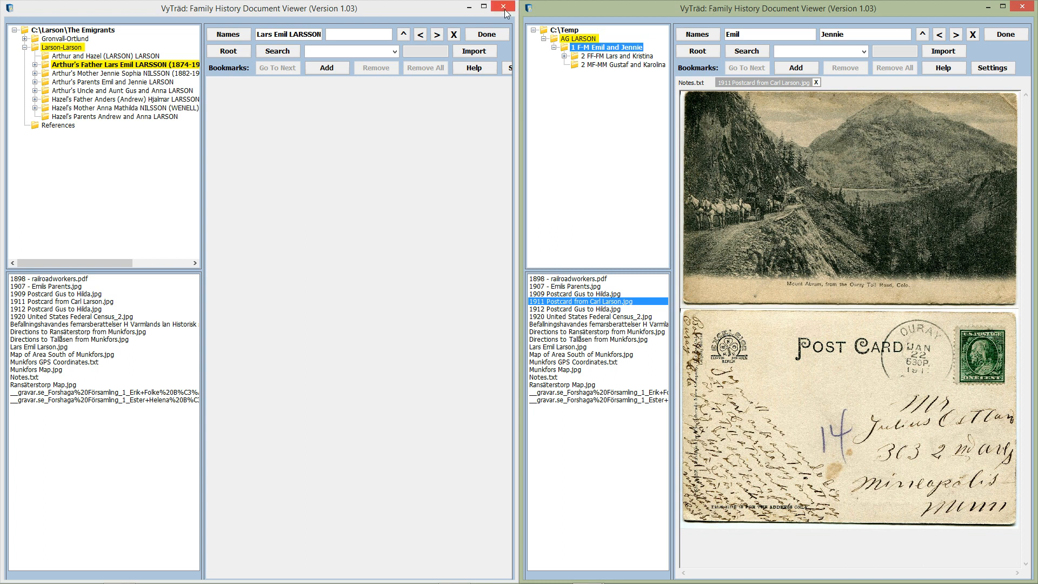
# Minimize the The Emigrants viewer and maximize the family tree viewer
pyautogui.click(470, 8)
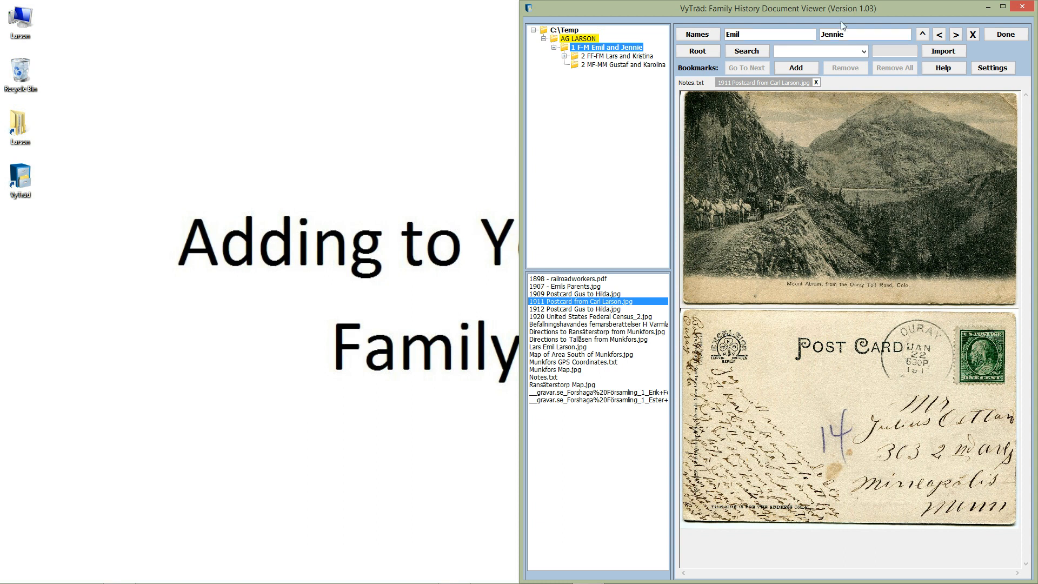
pyautogui.moveTo(641, 8); pyautogui.dragTo(617, 7)
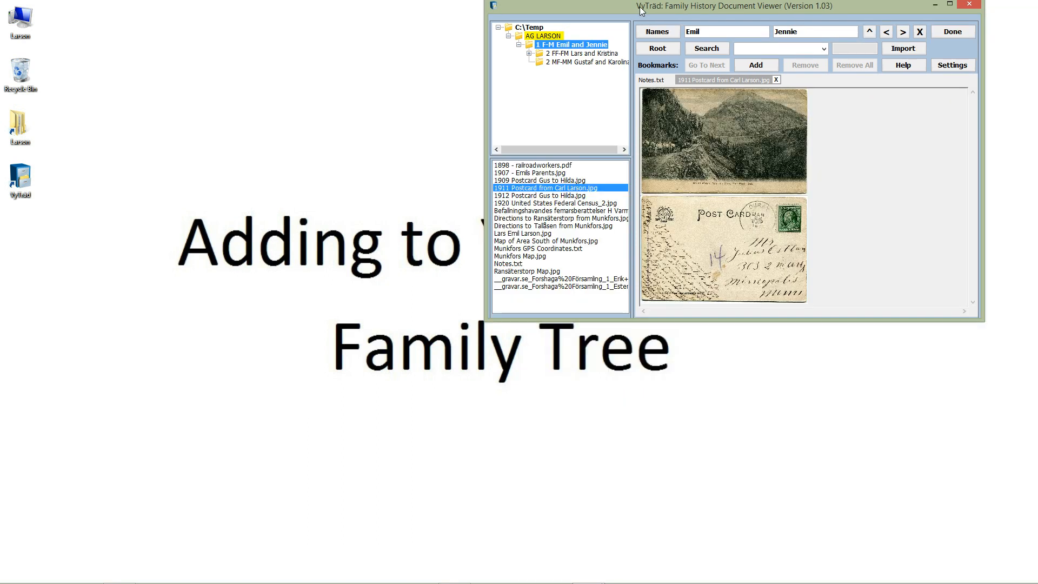
pyautogui.doubleClick(617, 10)
# Switch to ArkivDigital to view the Ransäter C:7 (1861-1883) record, Image 121
pyautogui.moveTo(614, 583)
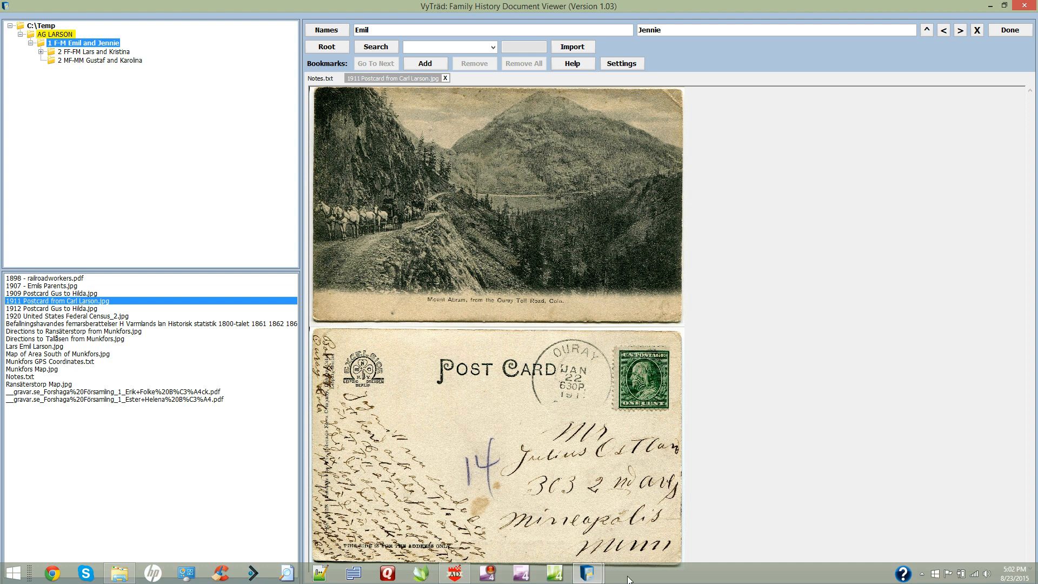
pyautogui.moveTo(456, 577)
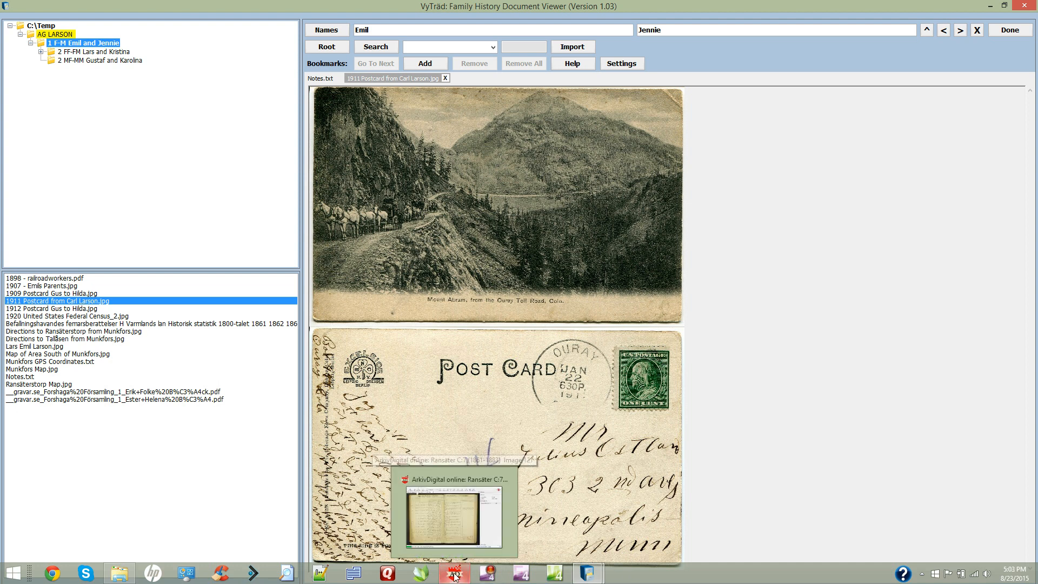
pyautogui.click(455, 578)
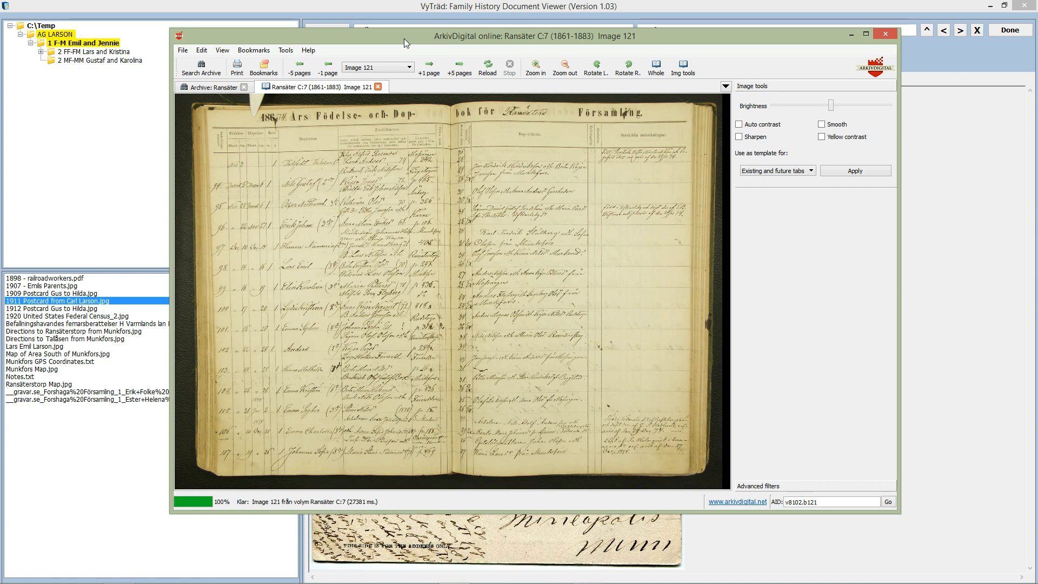
# Return to VyTräd and copy the path of the 2 FF-FM couple's folder
pyautogui.rightClick(103, 45)
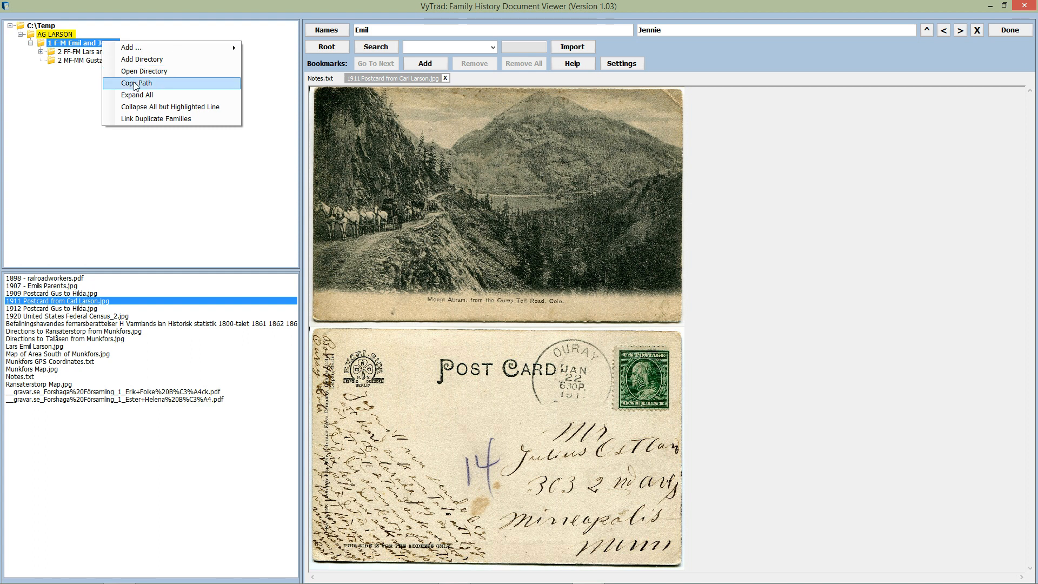
pyautogui.click(81, 53)
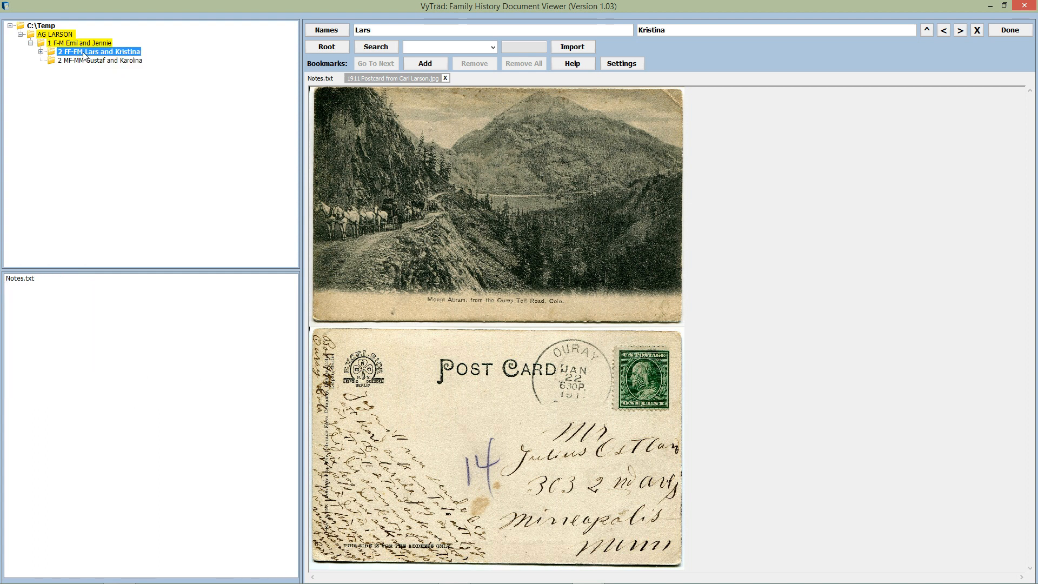
pyautogui.rightClick(86, 56)
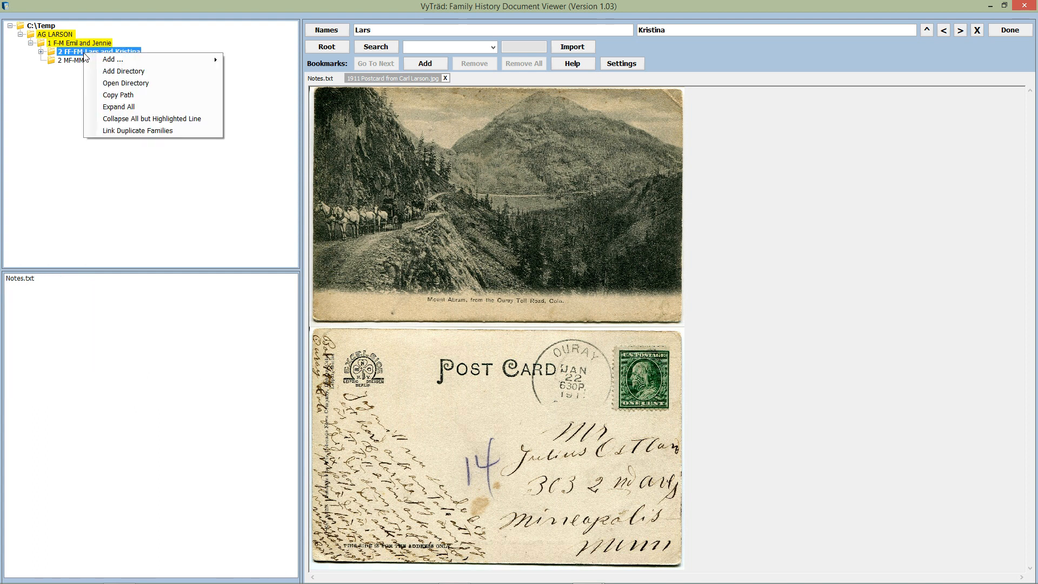
pyautogui.click(134, 96)
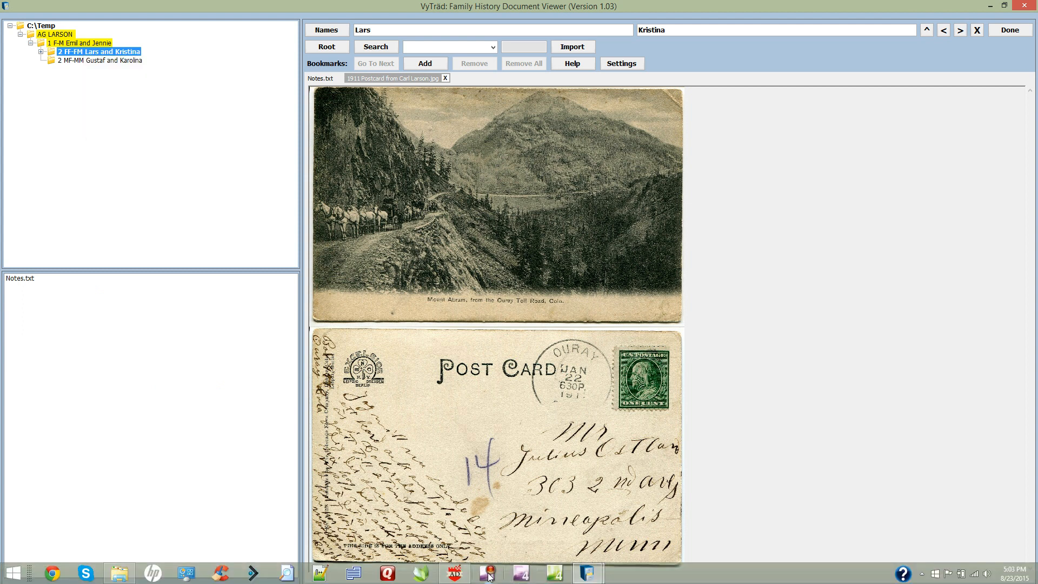
# Switch to ArkivDigital and start saving Image 121, using the copied 2 FF-FM folder path as the save location
pyautogui.click(455, 573)
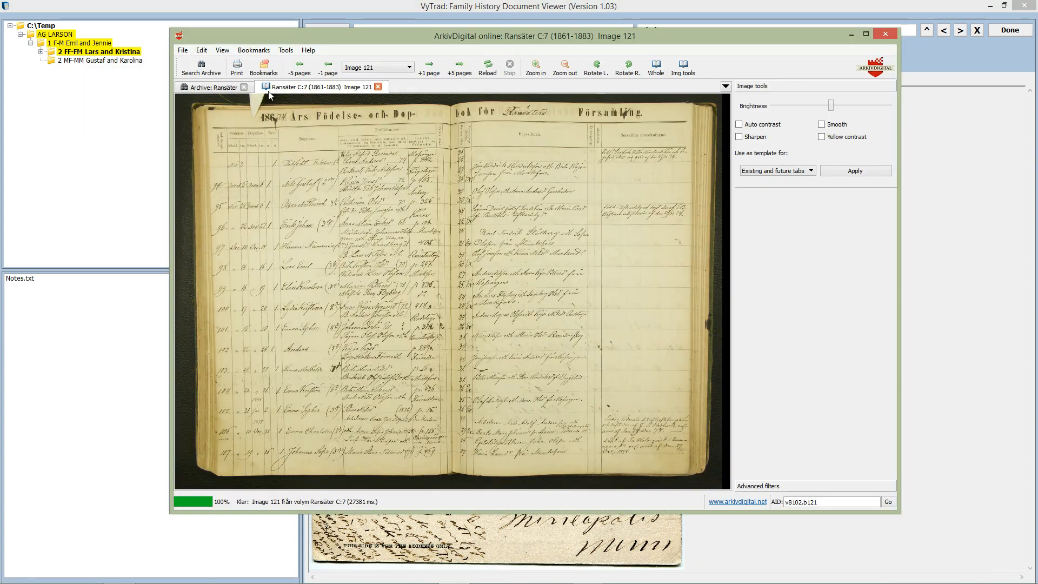
pyautogui.click(183, 52)
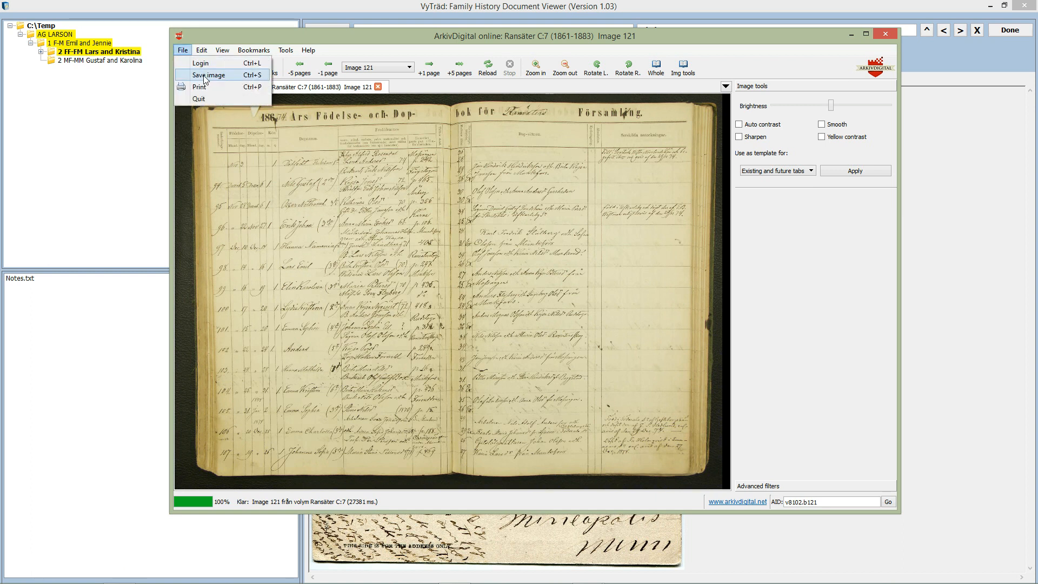
pyautogui.click(206, 75)
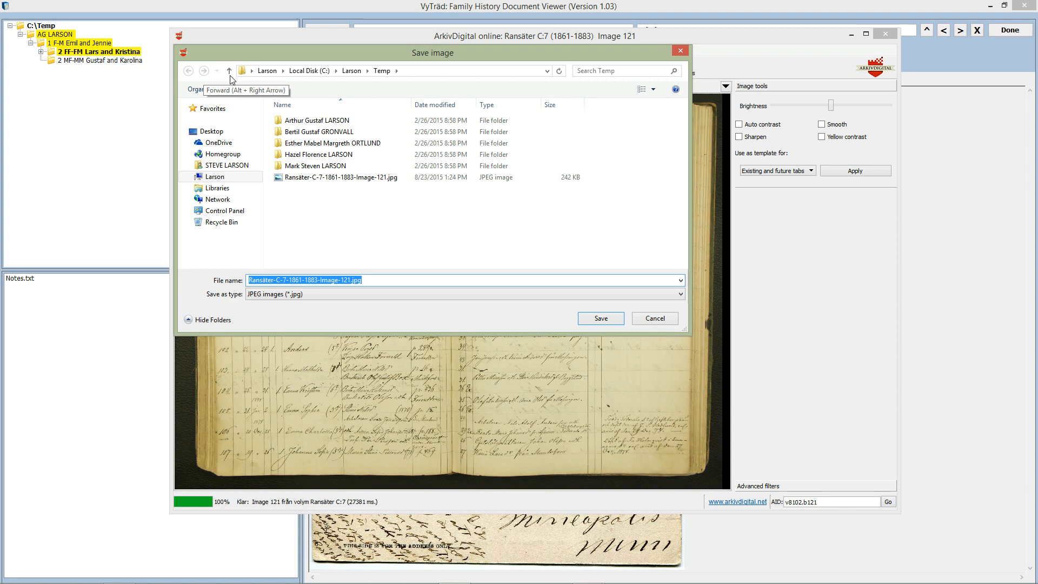
pyautogui.click(451, 71)
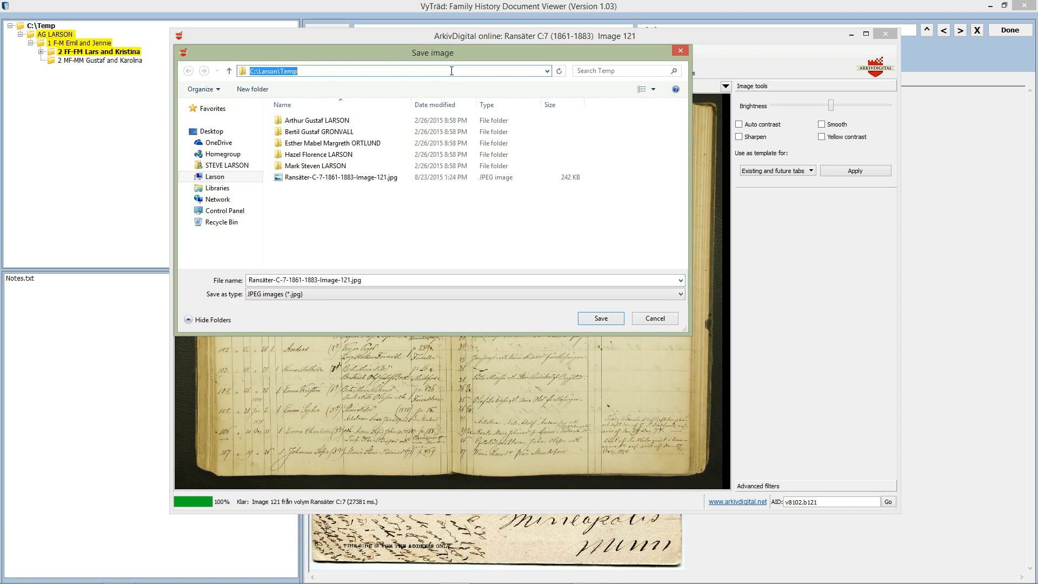
pyautogui.hotkey('ctrl', 'v')
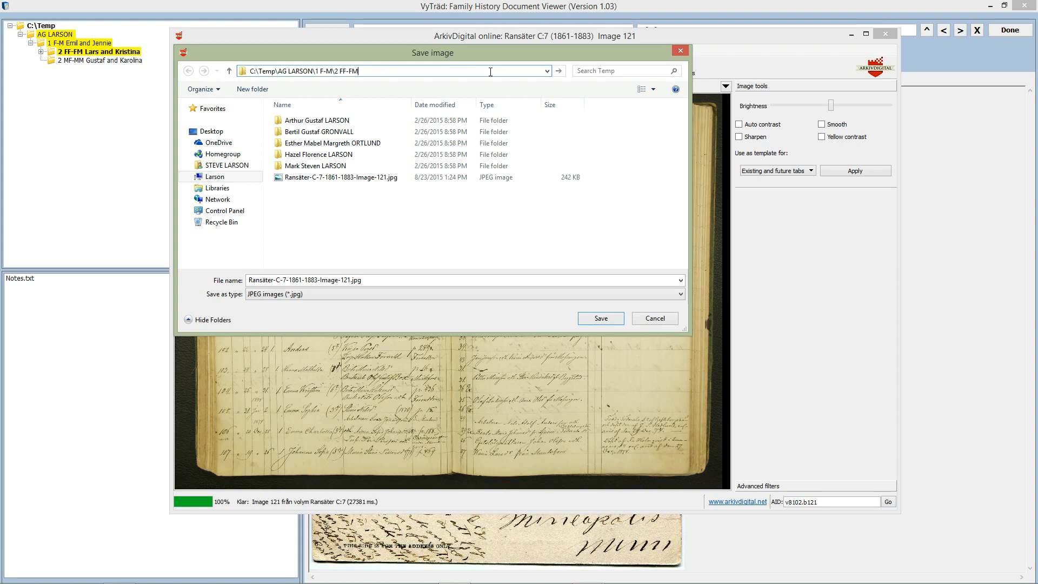
pyautogui.press('Return')
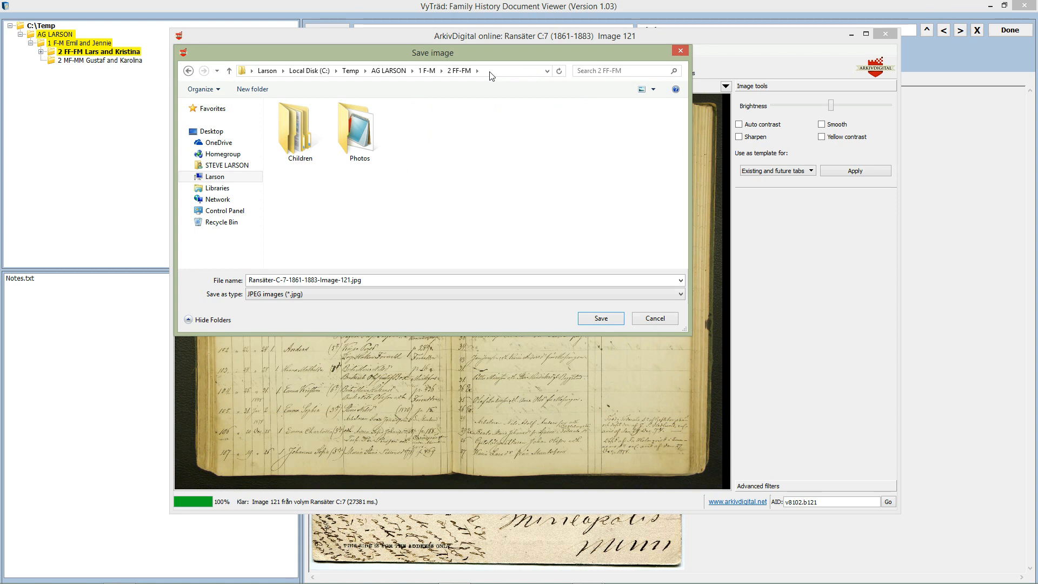
# Save the JPEG with a file name made of 1874, the child's first name, and "Birth Record (Ransäter-C-7-1861-1883-Image-121)"
pyautogui.click(442, 279)
pyautogui.click(442, 279)
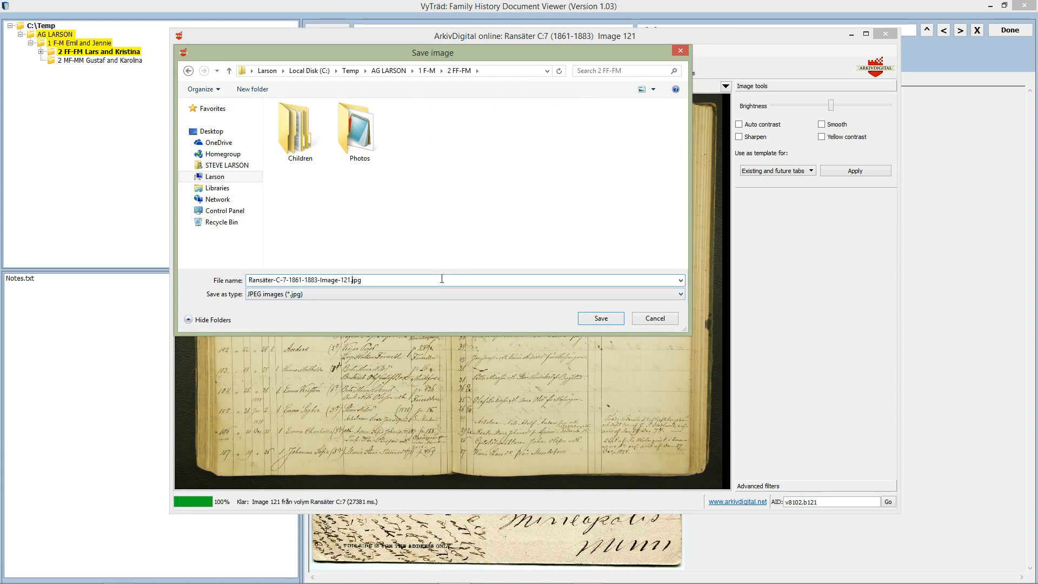
pyautogui.write(')')
pyautogui.write('1874')
pyautogui.write(' Emil ')
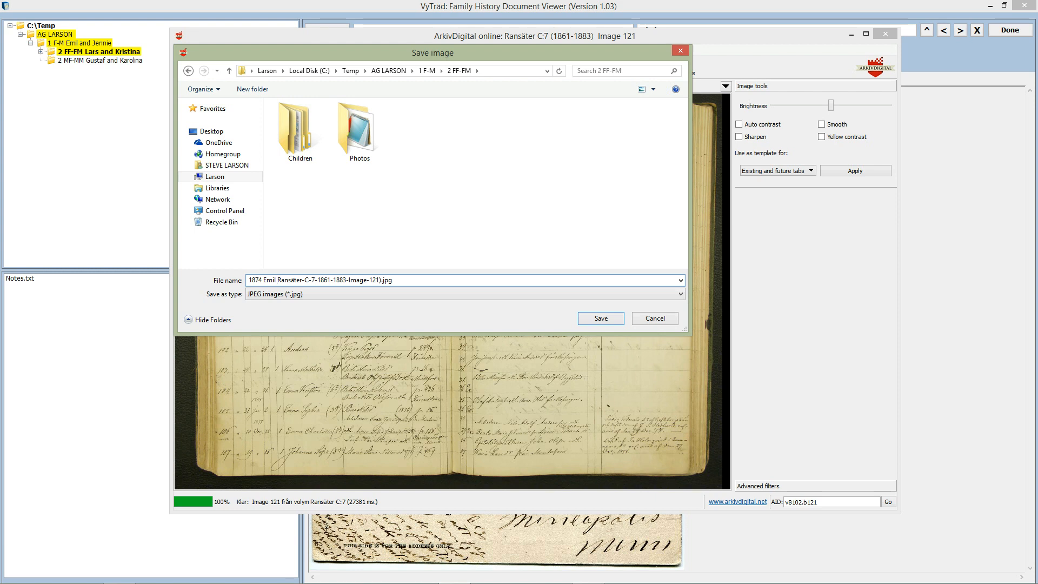
pyautogui.write('Birth Record (')
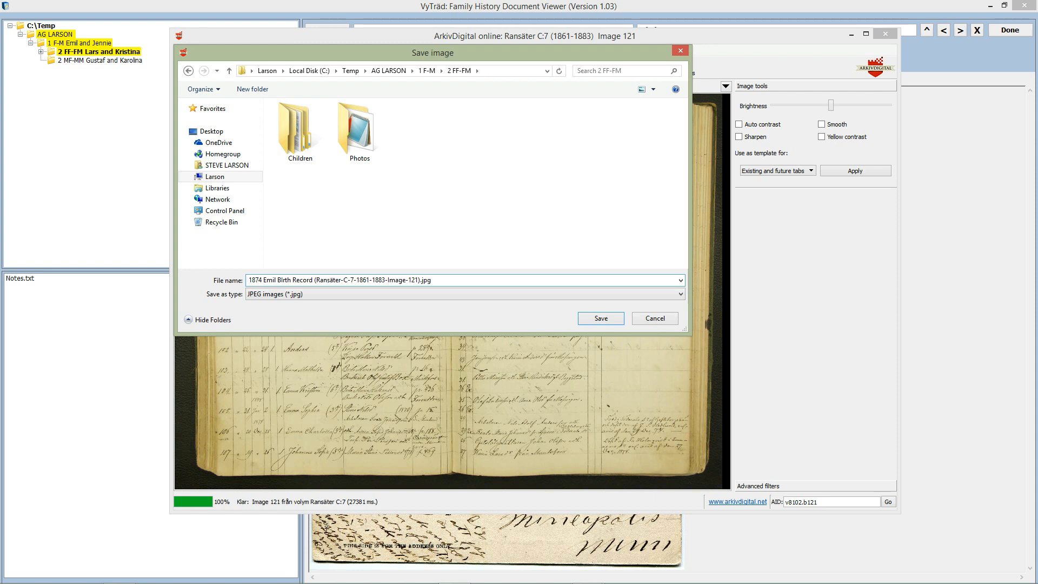
pyautogui.click(599, 319)
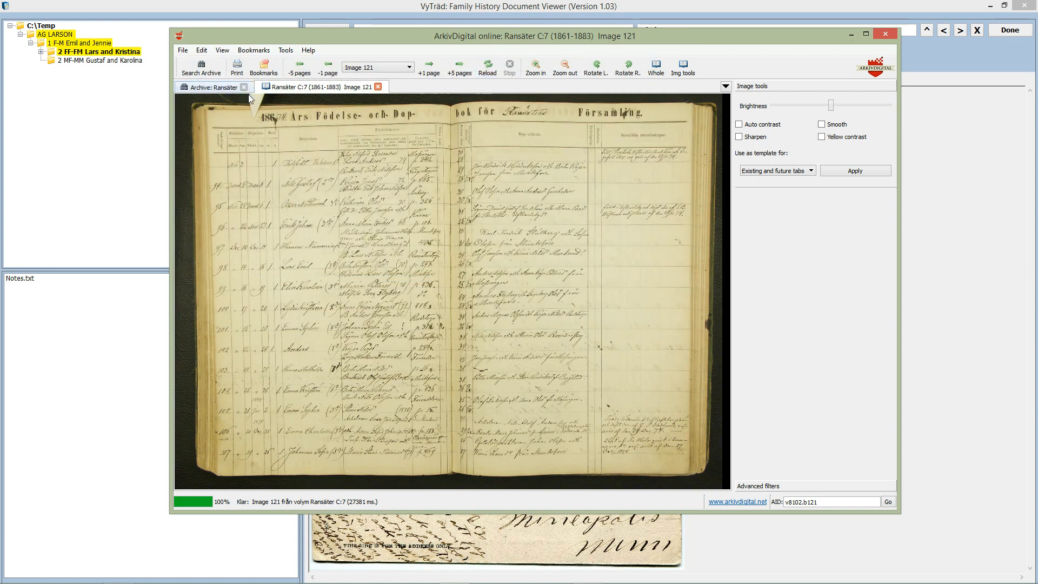
# Save a close-up of entries 95 to 103 in the same folder, reusing the birth record's file name with "zoom" added after Image-121
pyautogui.click(535, 68)
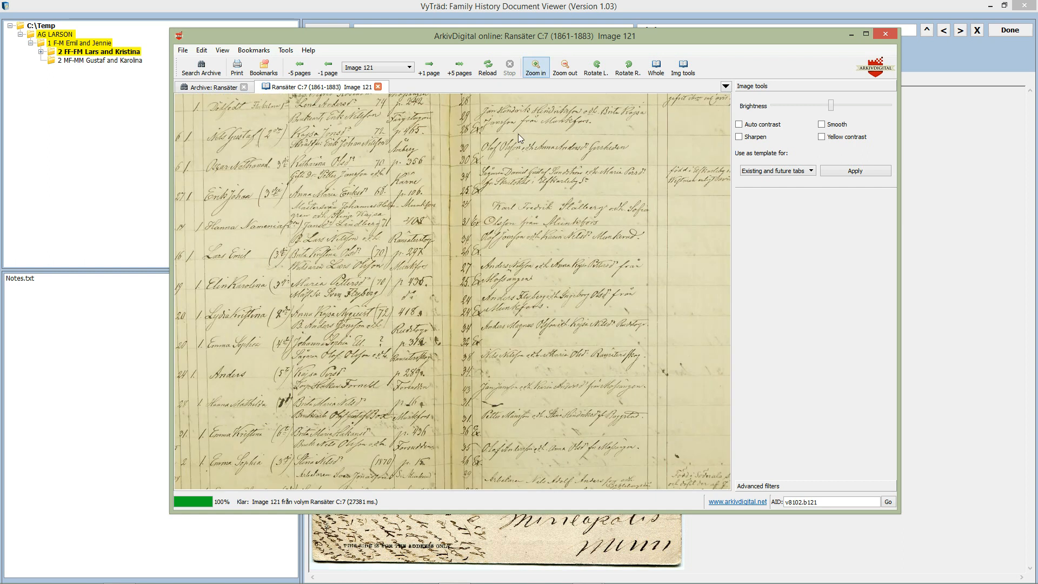
pyautogui.moveTo(355, 269); pyautogui.dragTo(524, 287)
pyautogui.scroll(2, 449, 239)
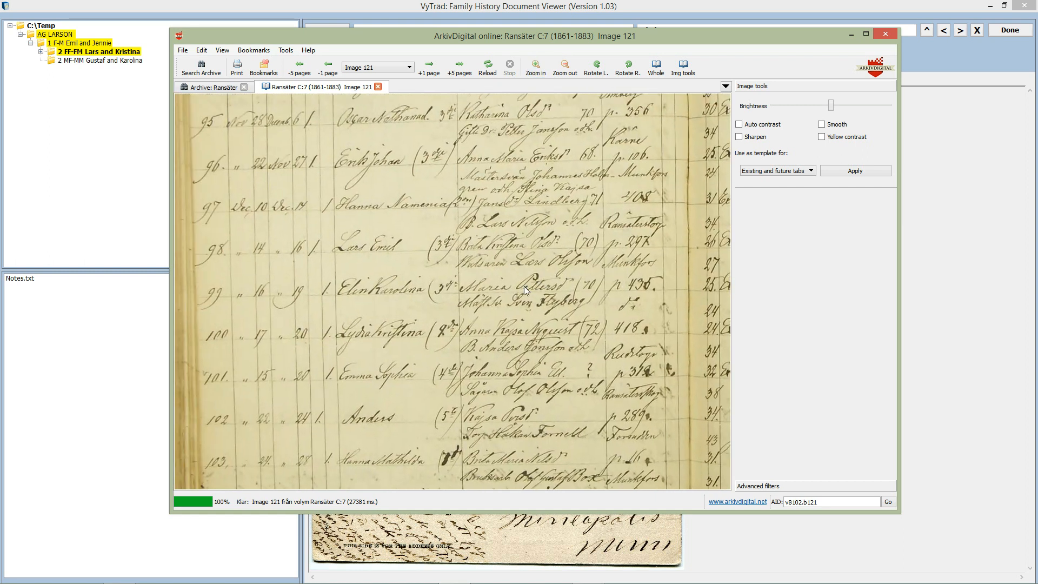
pyautogui.click(183, 49)
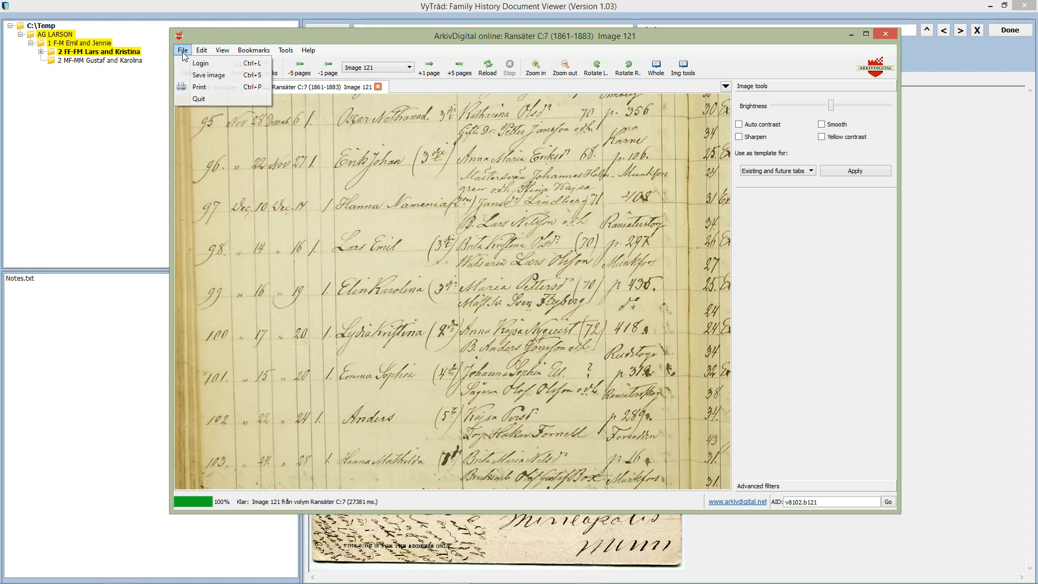
pyautogui.click(200, 74)
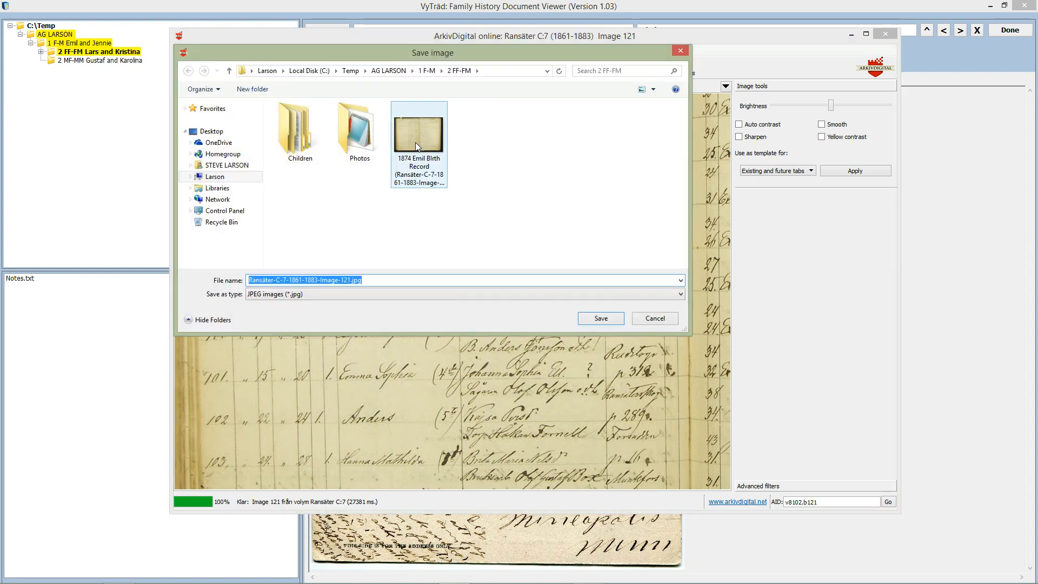
pyautogui.click(417, 143)
pyautogui.click(449, 277)
pyautogui.write('zoom')
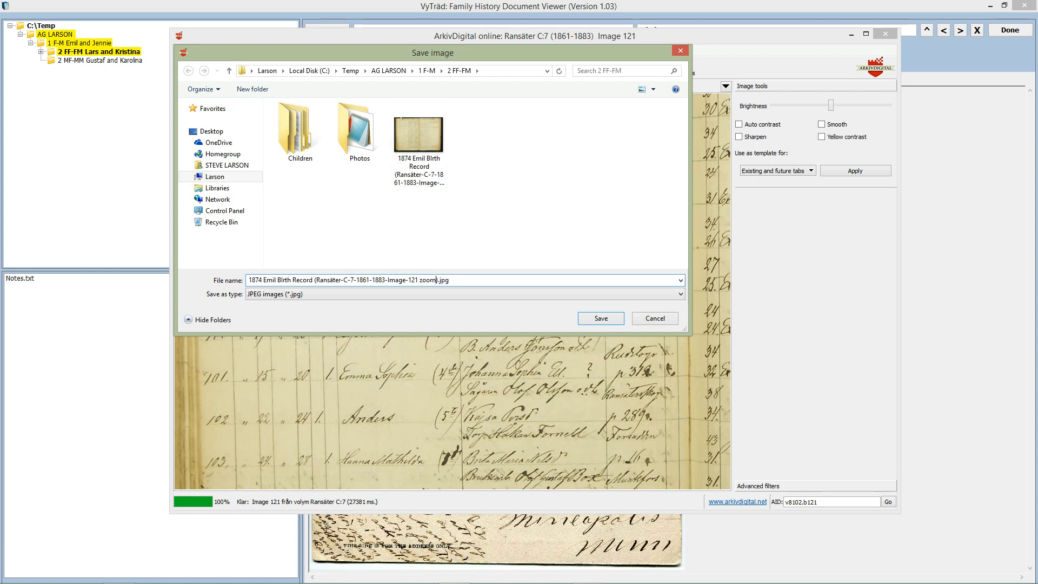
pyautogui.click(611, 319)
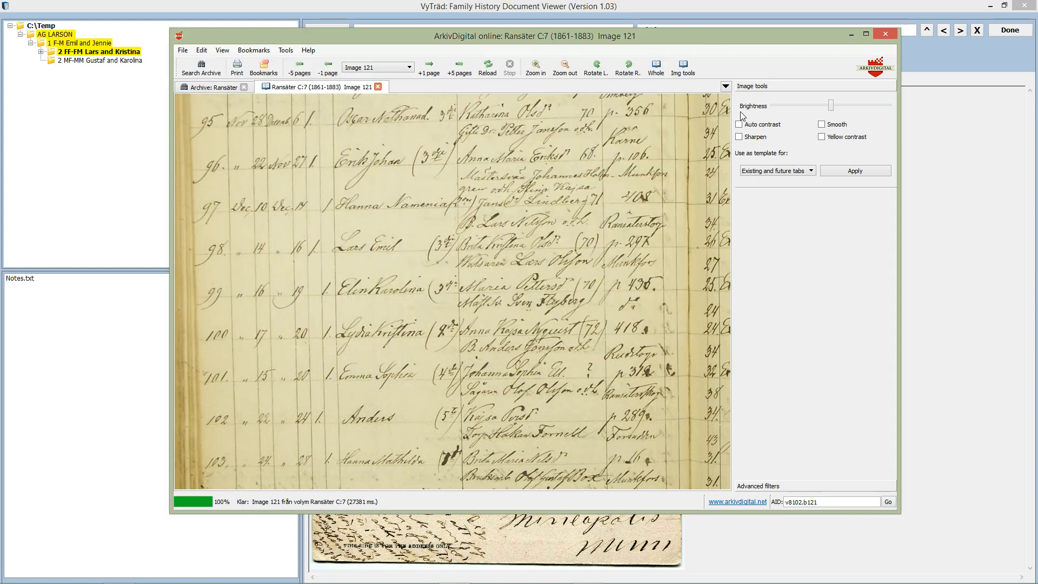
# Return to VyTräd and refresh the file list of the 2 FF-FM couple's directory
pyautogui.click(87, 54)
pyautogui.click(84, 43)
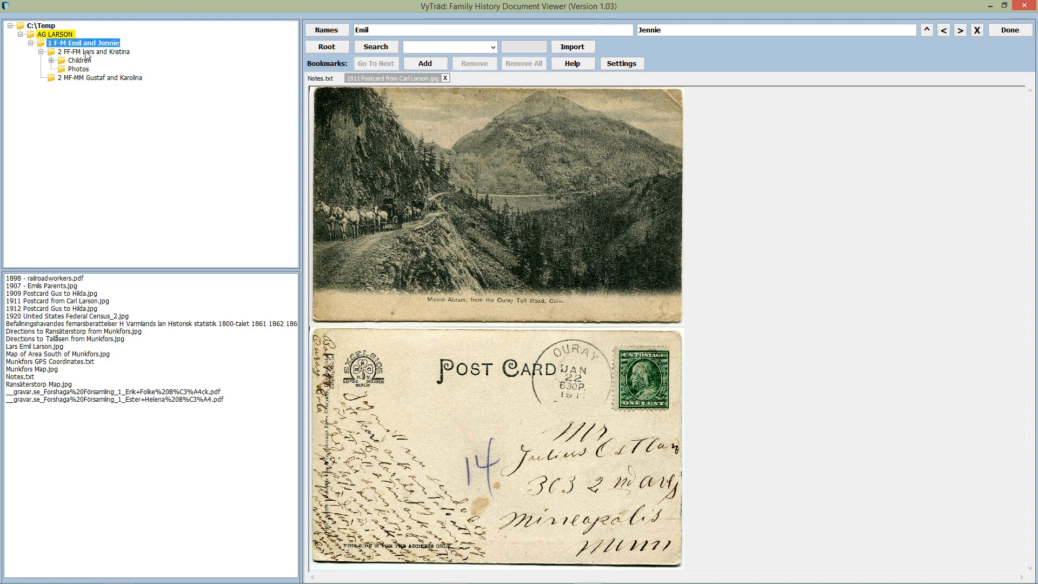
pyautogui.click(87, 51)
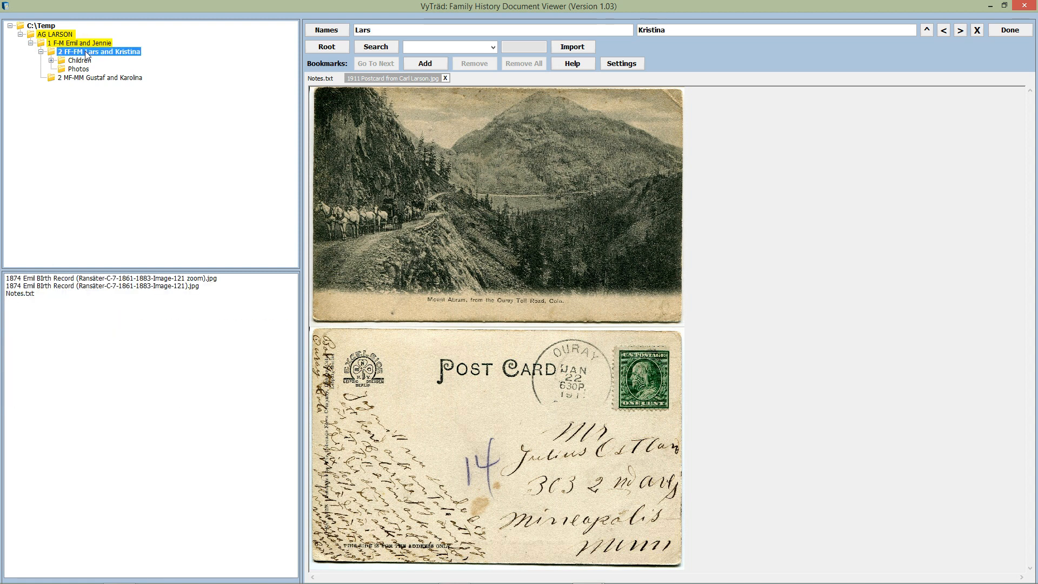
# View both saved 1874 birth record images, and enlarge the full-page one around entries 96 to 103
pyautogui.click(95, 278)
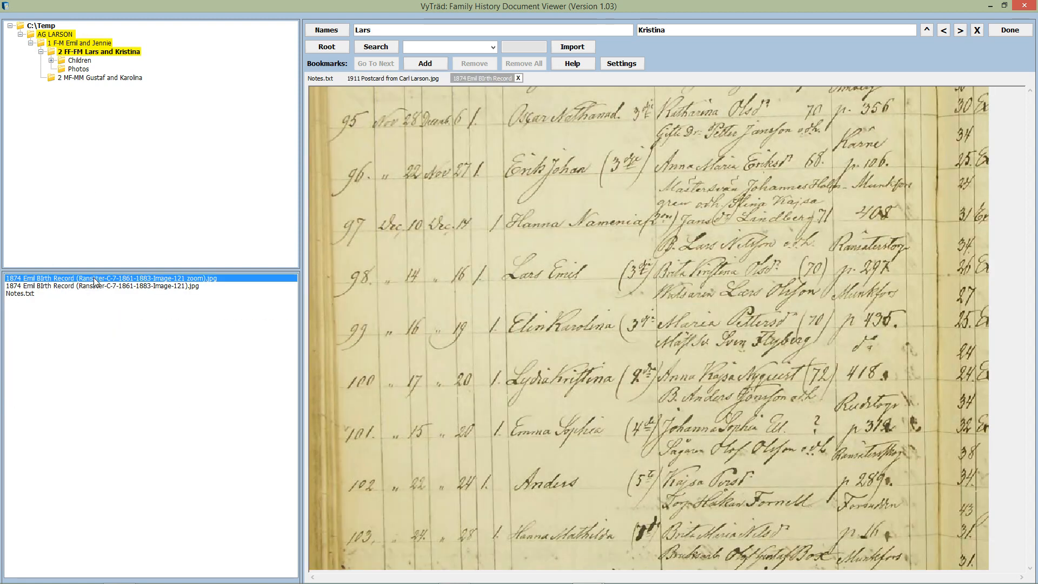
pyautogui.click(93, 287)
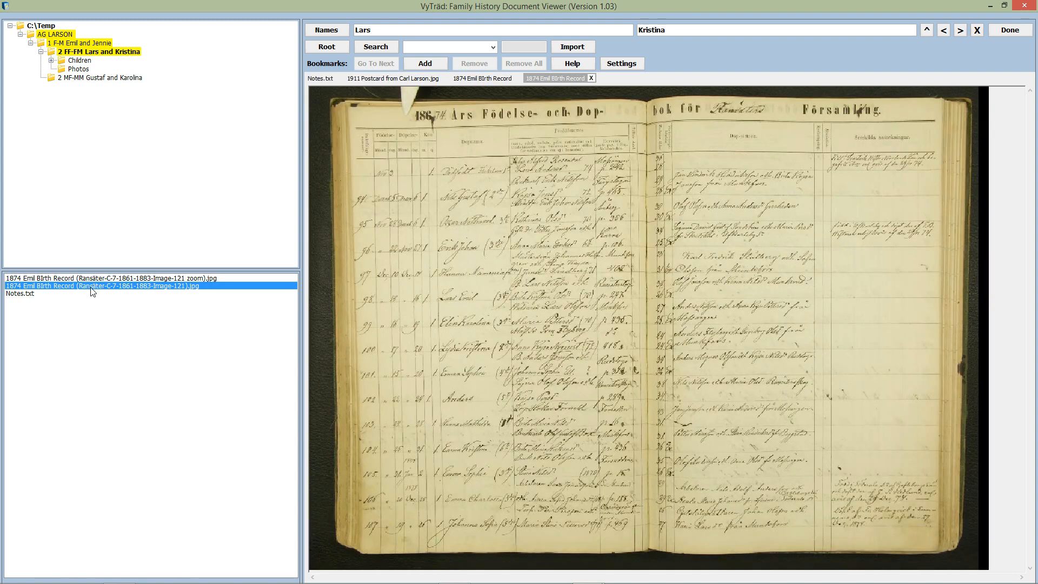
pyautogui.moveTo(355, 218); pyautogui.dragTo(693, 375)
pyautogui.scroll(1, 693, 376)
pyautogui.scroll(-3, 693, 375)
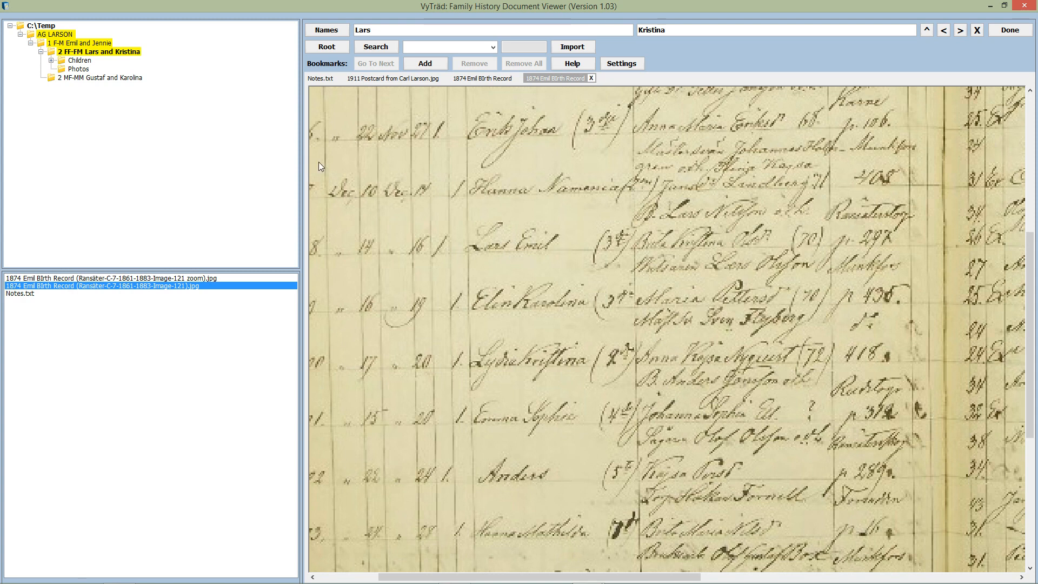
# Close VyTräd and minimize the ArkivDigital window
pyautogui.click(1005, 30)
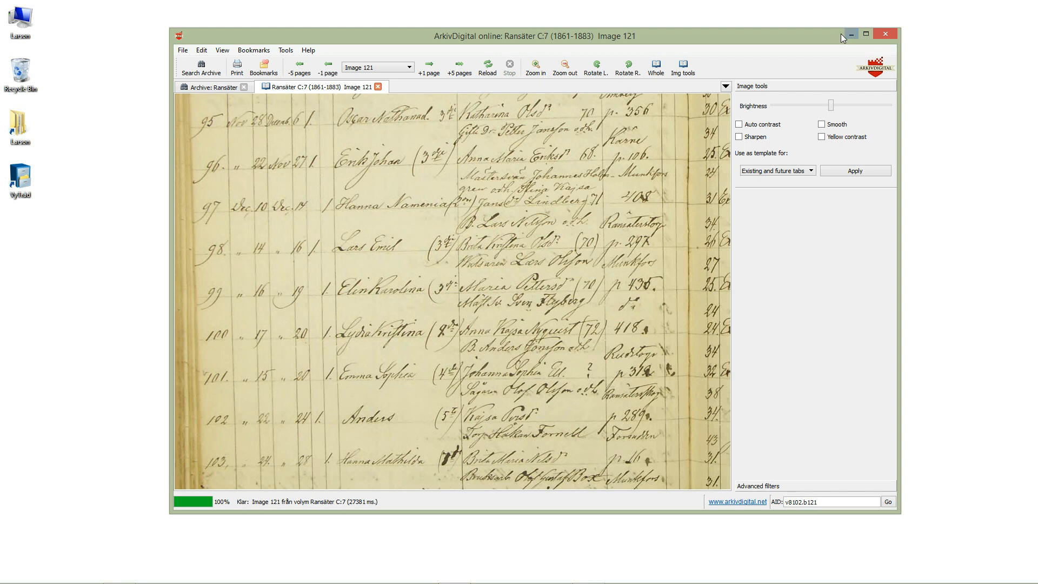
pyautogui.click(852, 32)
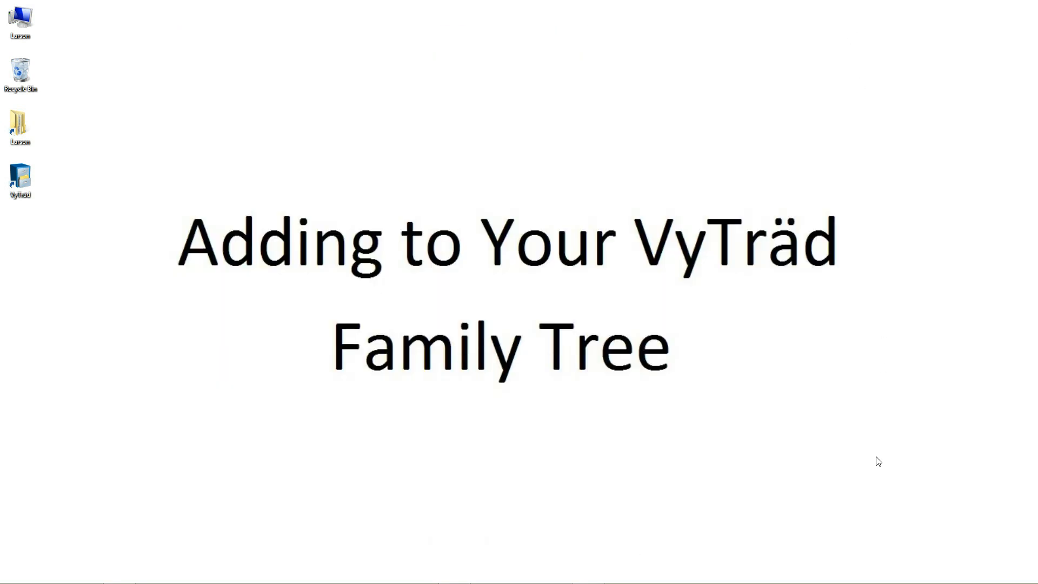